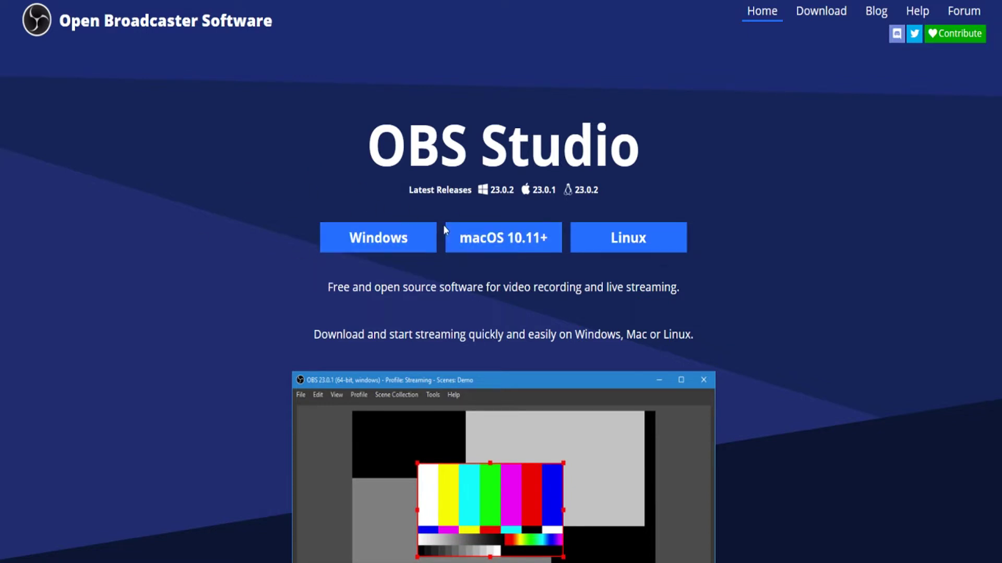
Step: Start the Windows download of OBS Studio, cancel it and return to the home page
left_click(367, 244)
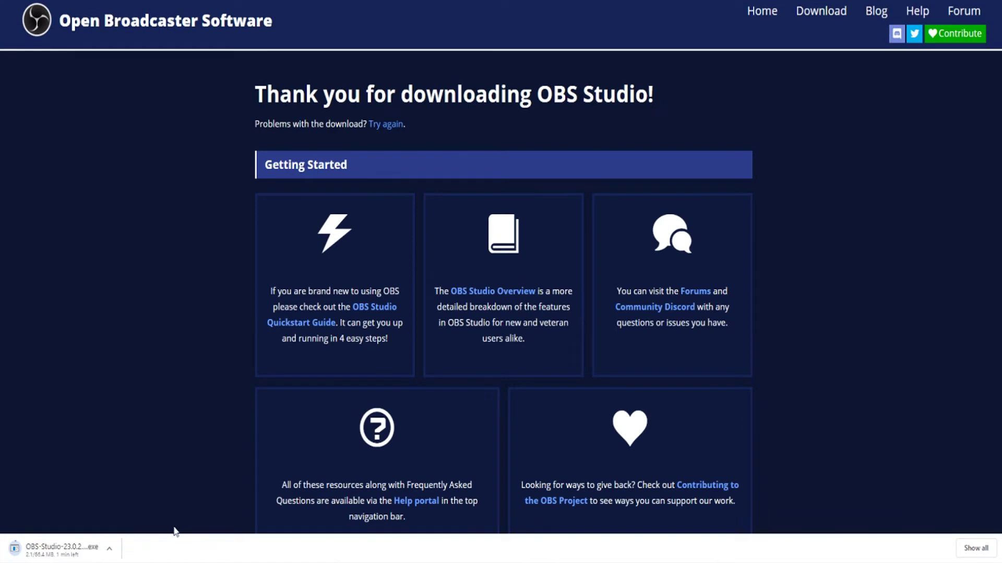
left_click(110, 552)
left_click(128, 534)
key("alt+Left")
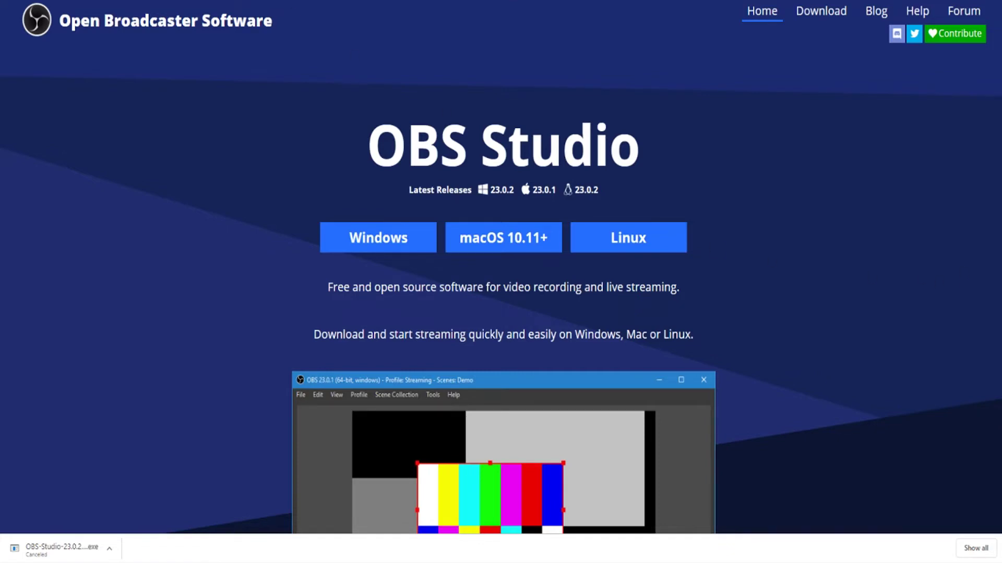
Step: Switch to the OBS window and open its settings
key("alt+Tab")
left_click_drag(617, 61, 405, 49)
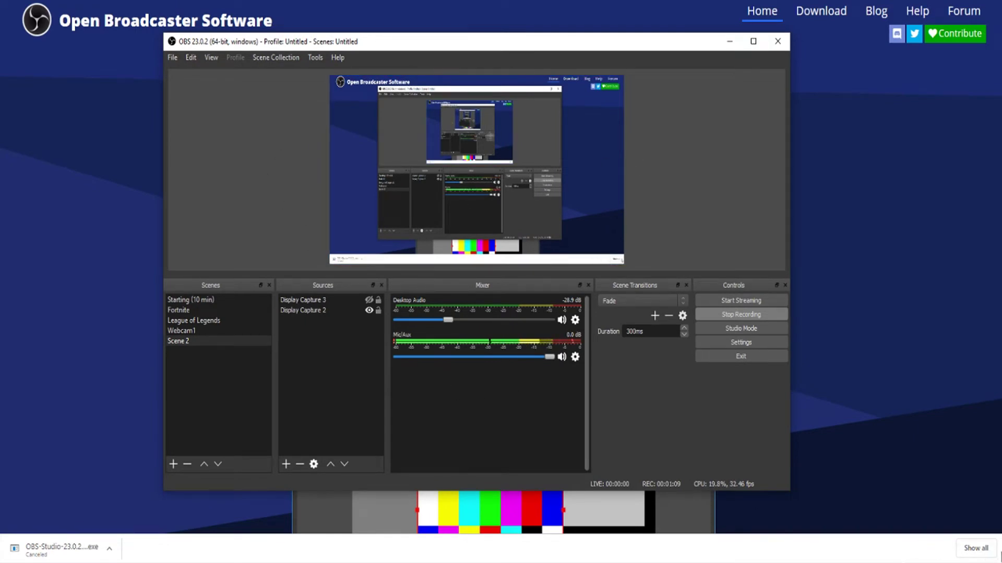
key("alt+Tab")
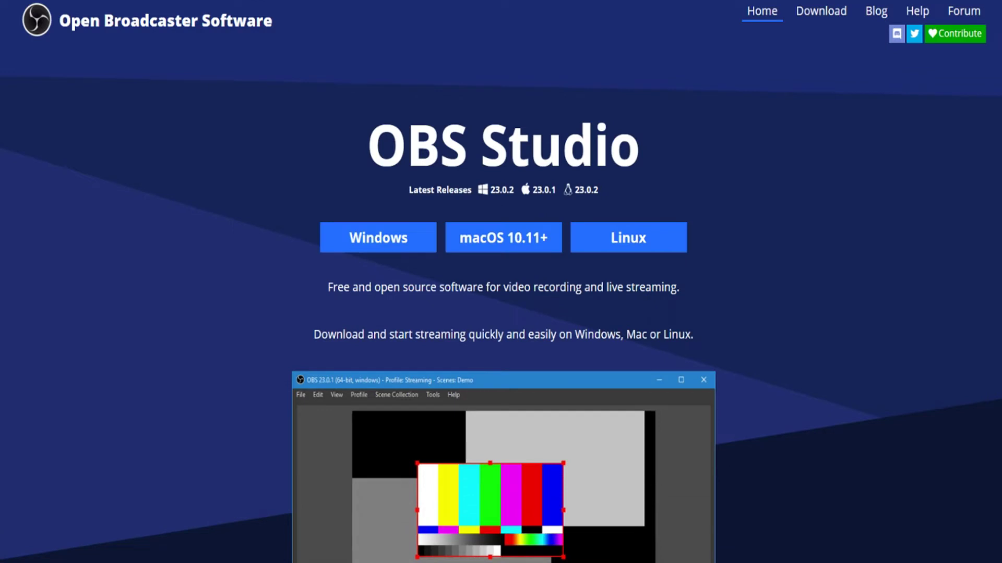
key("alt+Tab")
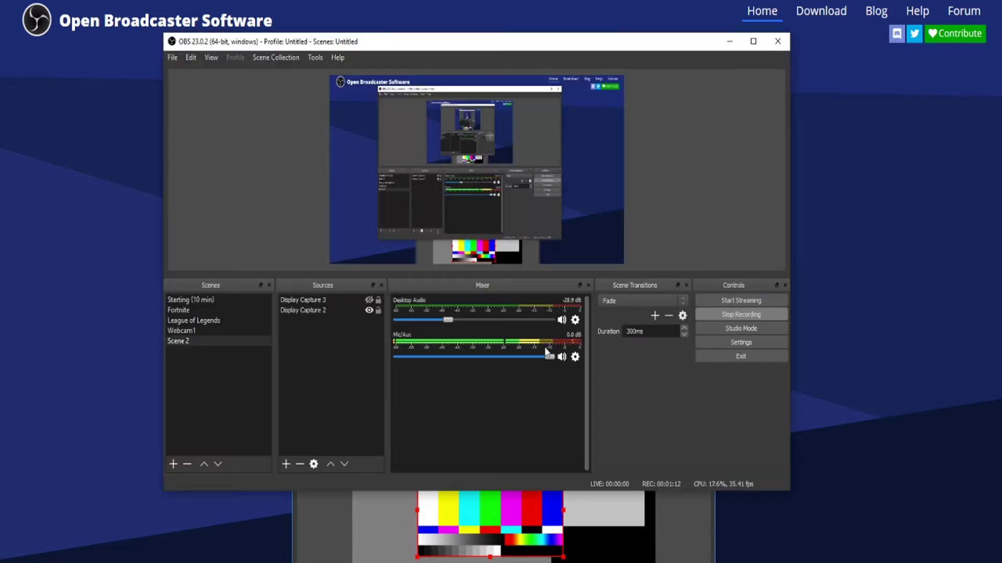
left_click(739, 345)
left_click_drag(497, 33, 552, 45)
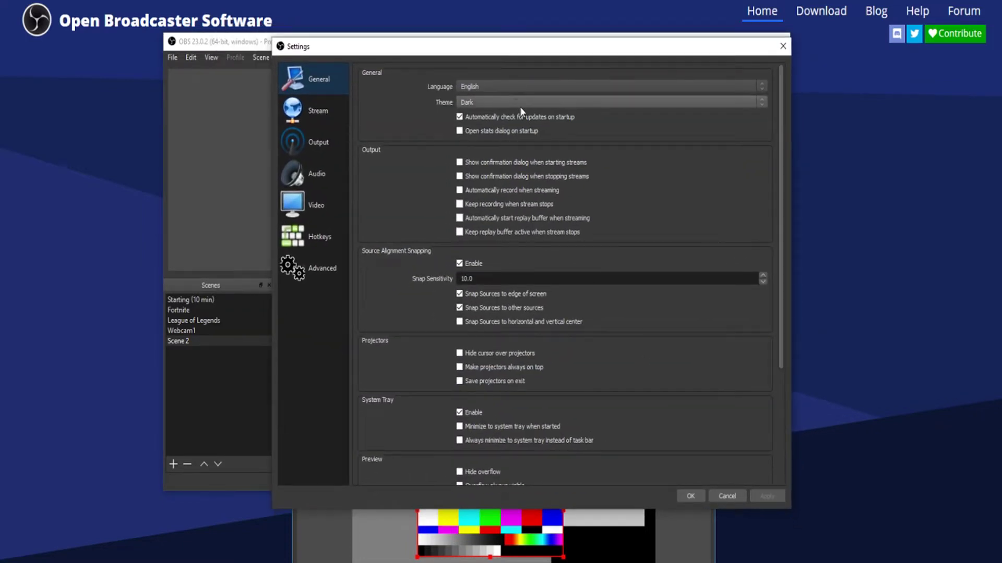
Step: Try the Acri and Default interface themes and return the theme to Dark
left_click(492, 101)
key("Down")
left_click(490, 120)
left_click(474, 103)
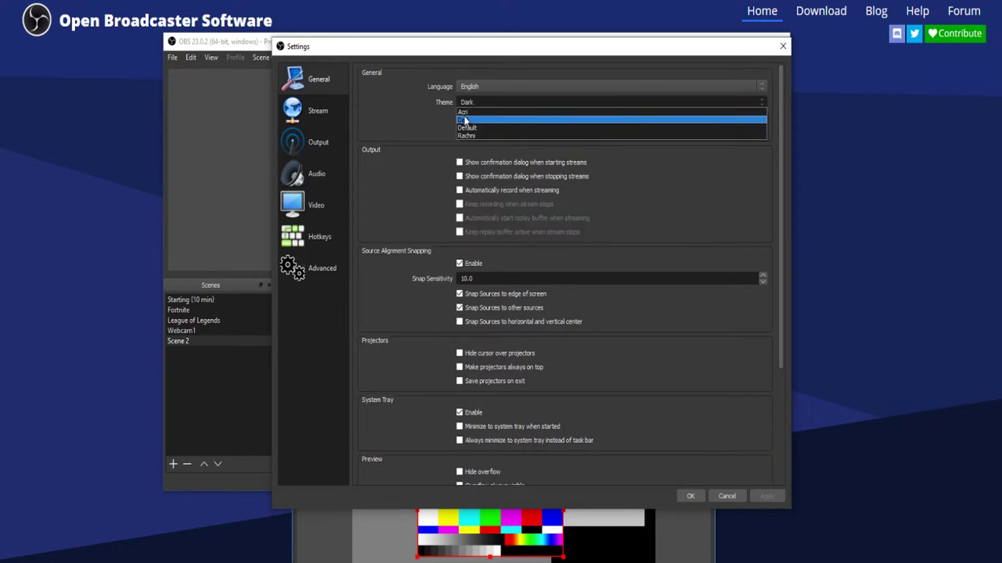
left_click(466, 115)
key("Up")
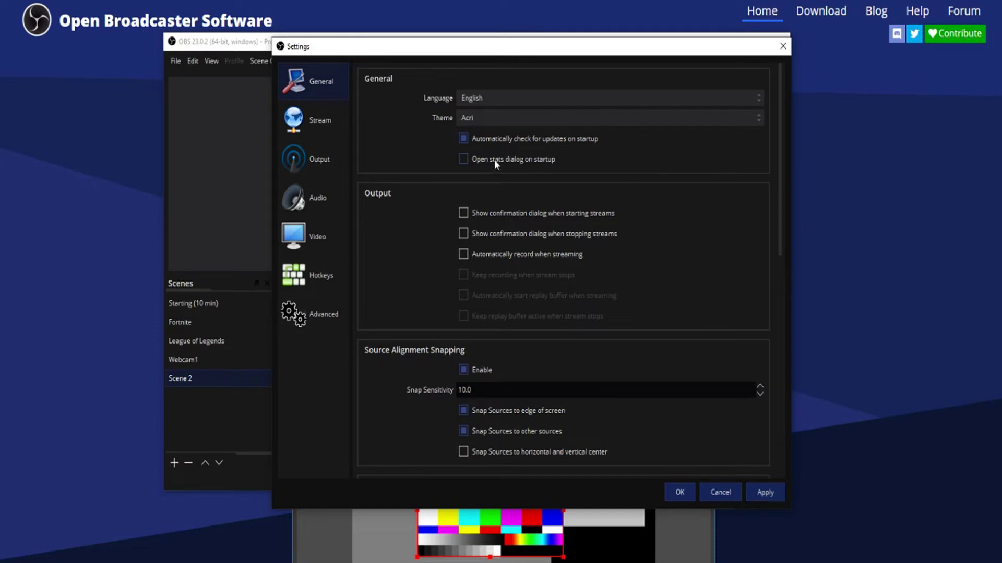
left_click(463, 115)
left_click(472, 155)
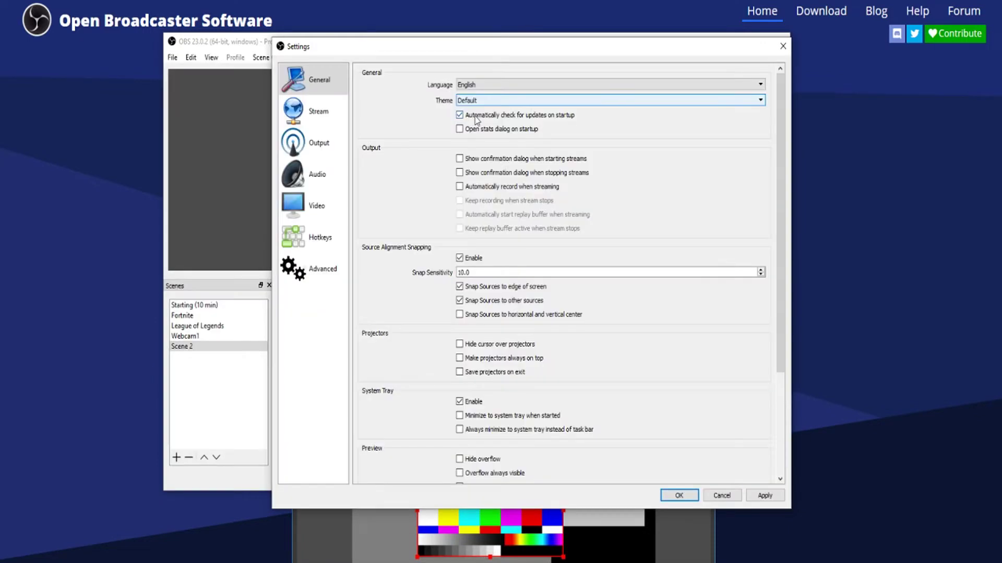
left_click(477, 101)
left_click(481, 120)
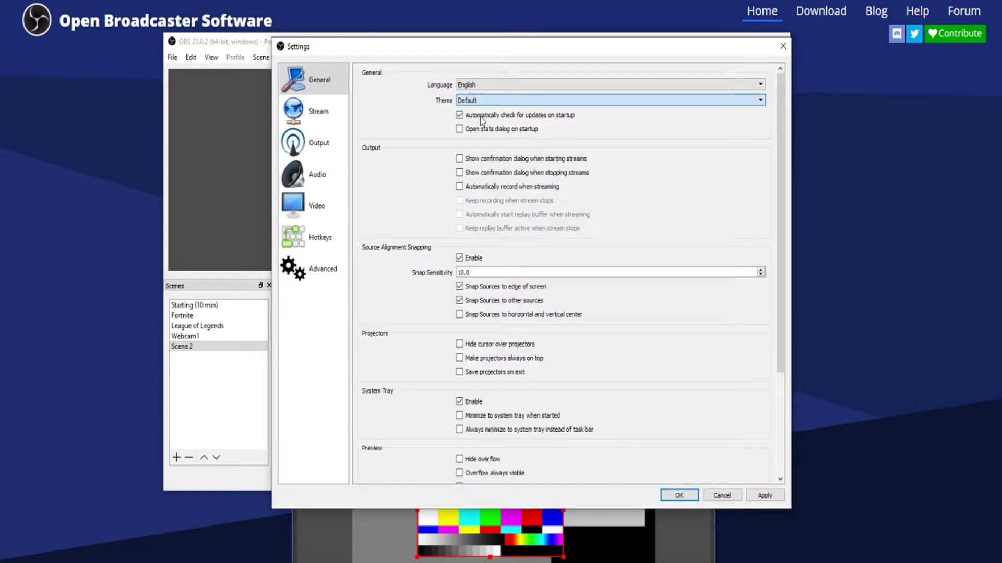
key("Up")
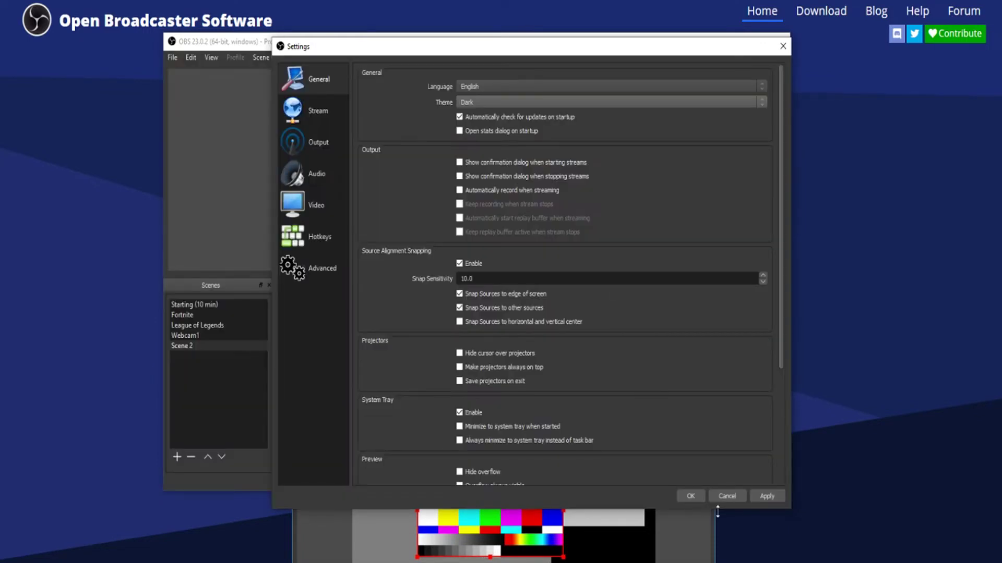
Step: In the stream settings, try Twitch as the service and reselect YouTube / YouTube Gaming
left_click(318, 119)
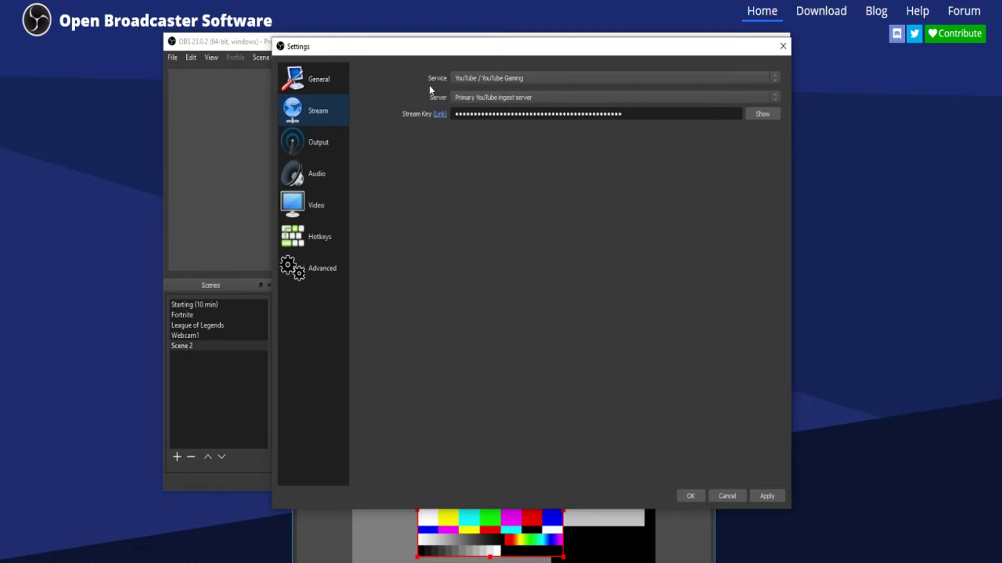
left_click(477, 79)
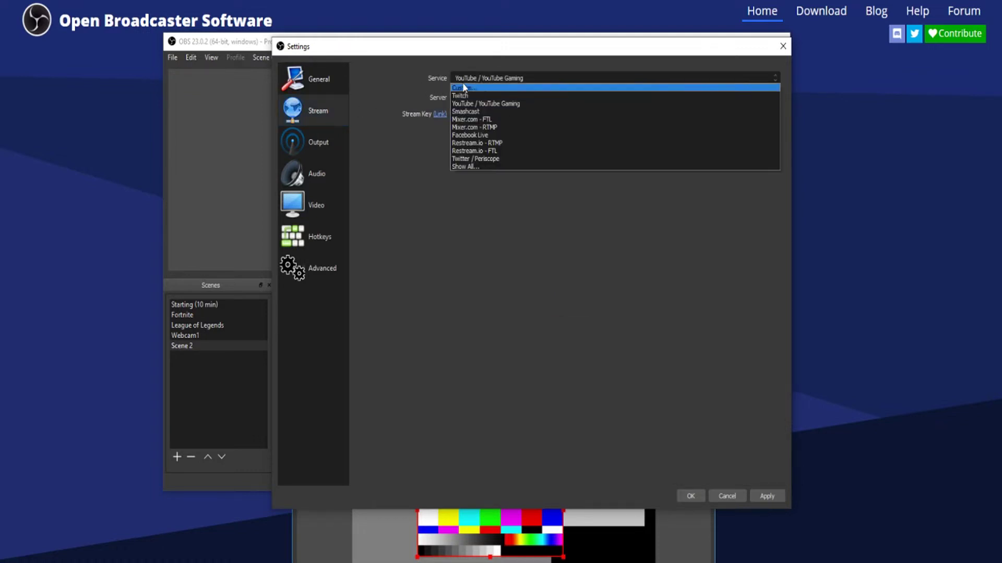
left_click(464, 96)
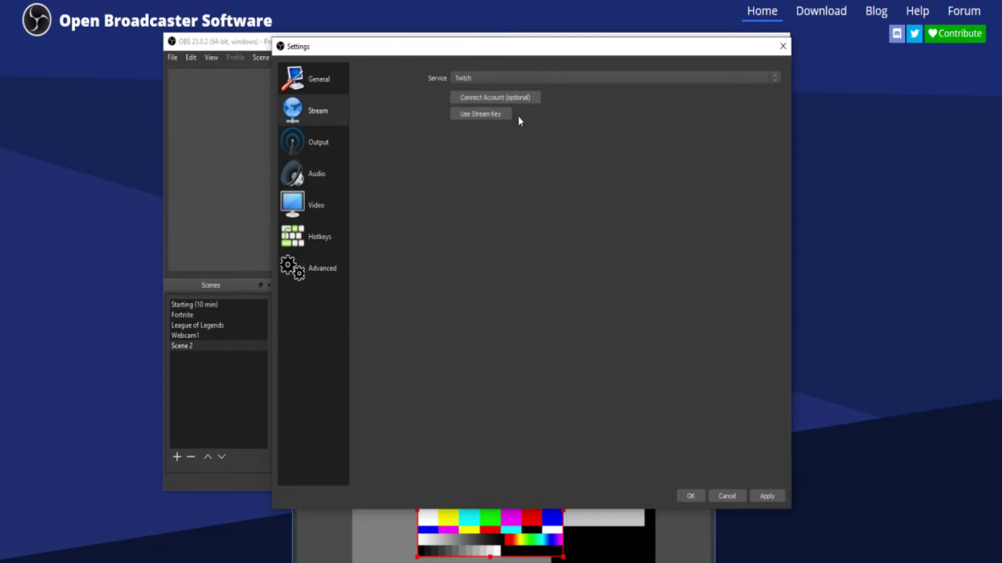
left_click(473, 79)
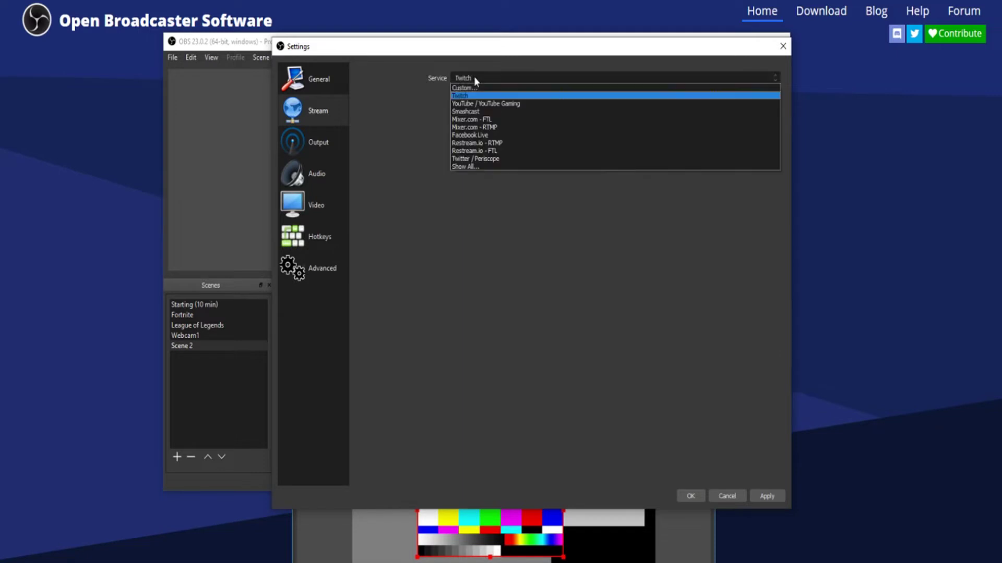
left_click(473, 103)
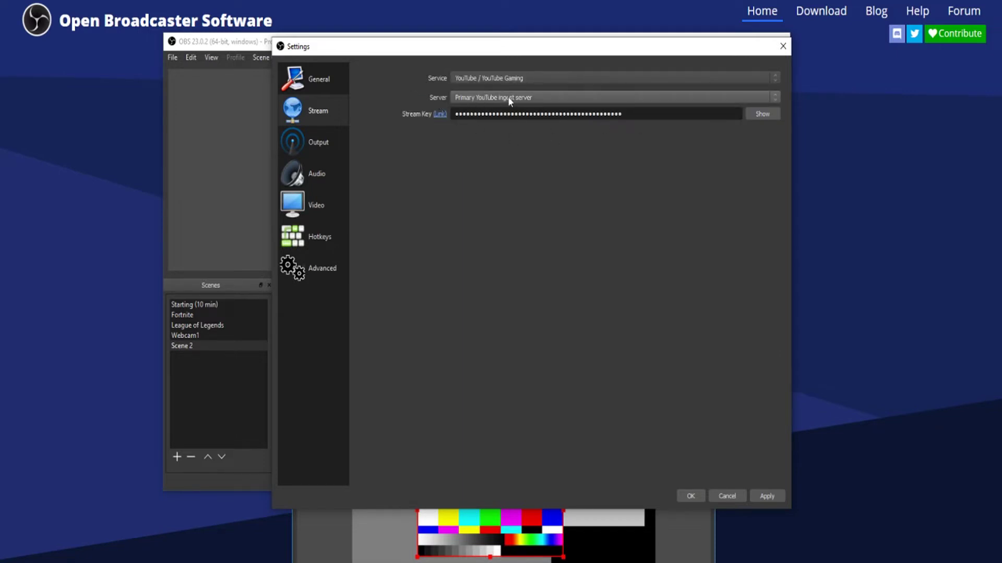
Step: Review the stream key field and choose the Primary YouTube ingest server as the streaming server
left_click_drag(685, 116, 454, 114)
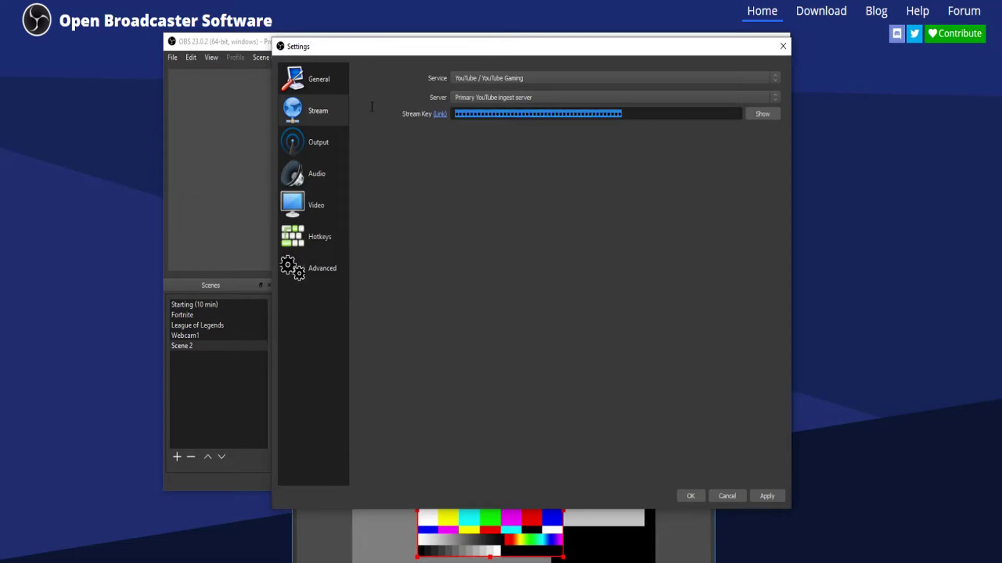
left_click(730, 111)
left_click(477, 97)
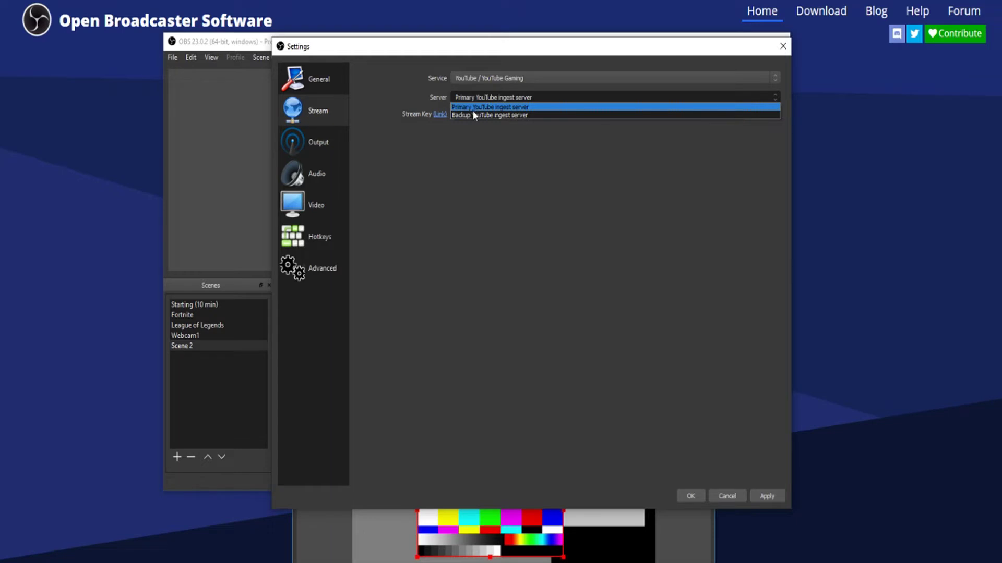
left_click(480, 108)
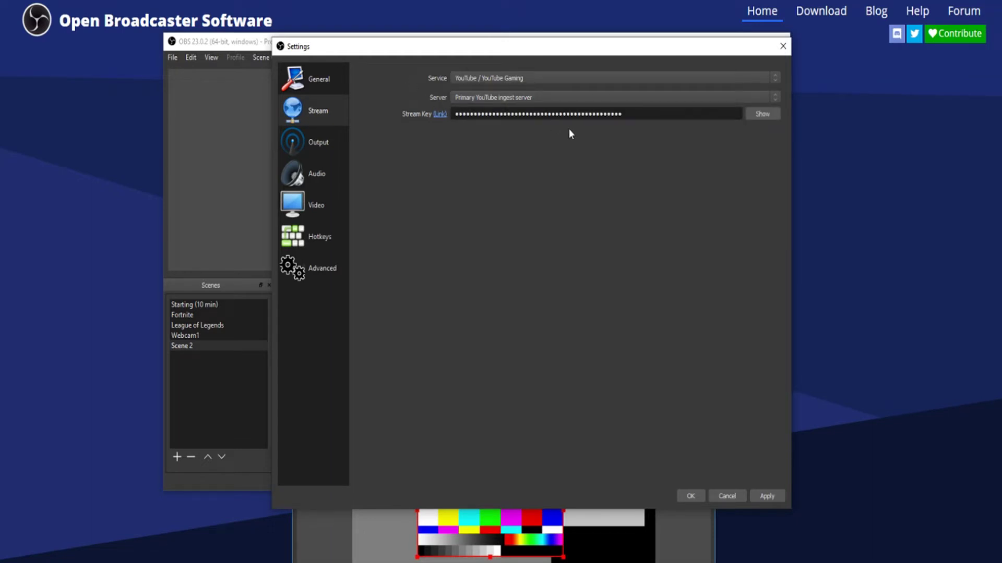
left_click(502, 97)
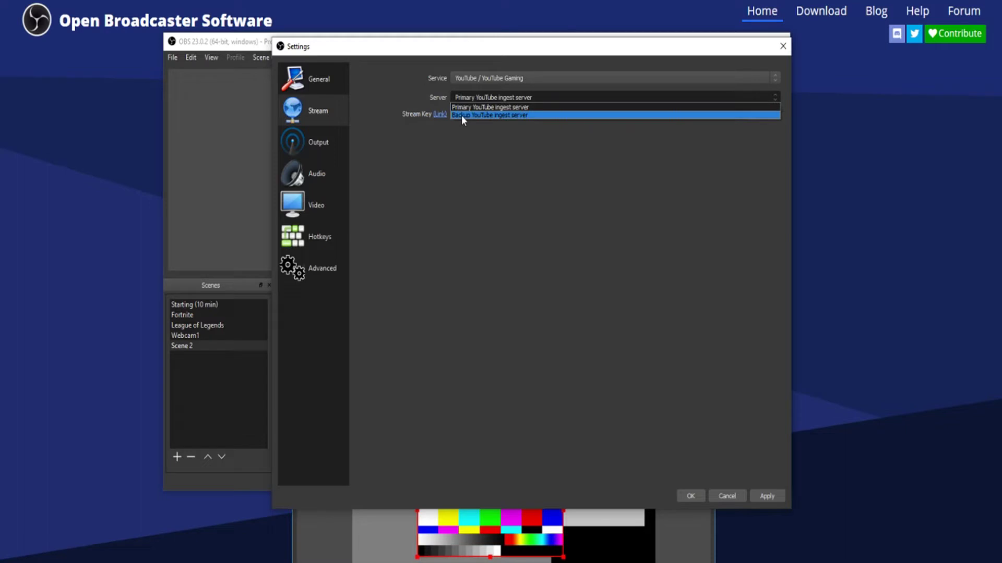
left_click(491, 107)
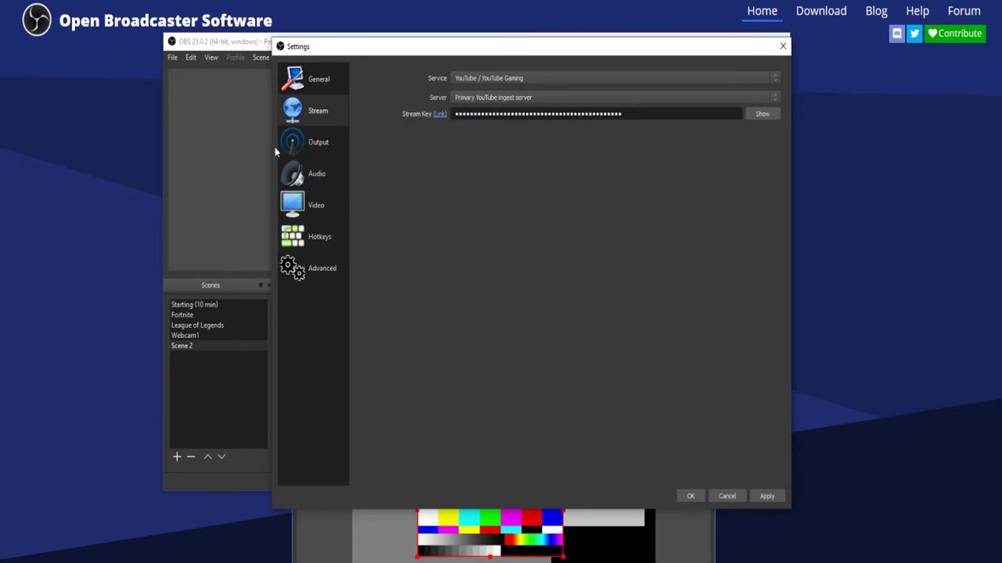
Step: Examine the output settings for audio track bitrates and for streaming
left_click(311, 150)
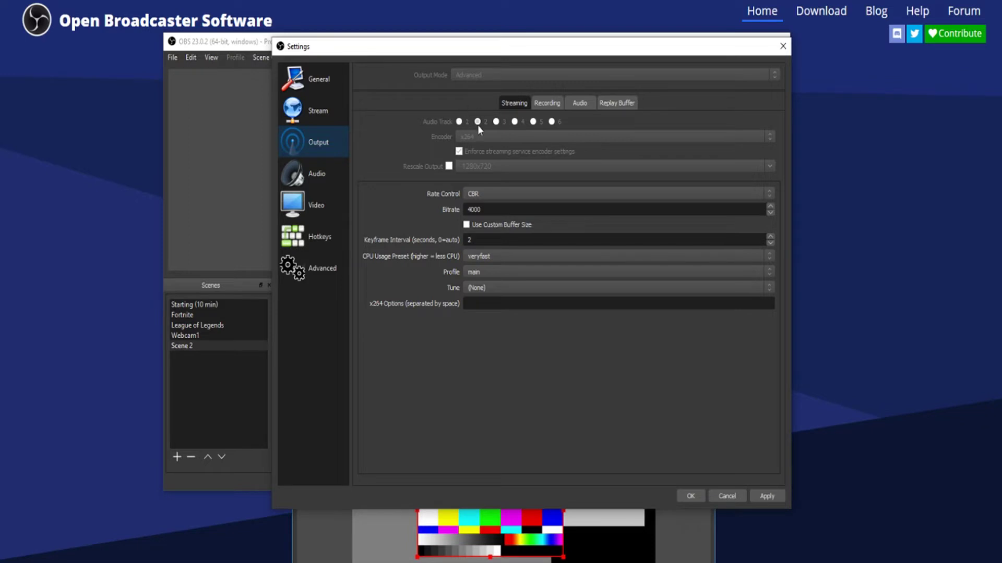
left_click(579, 102)
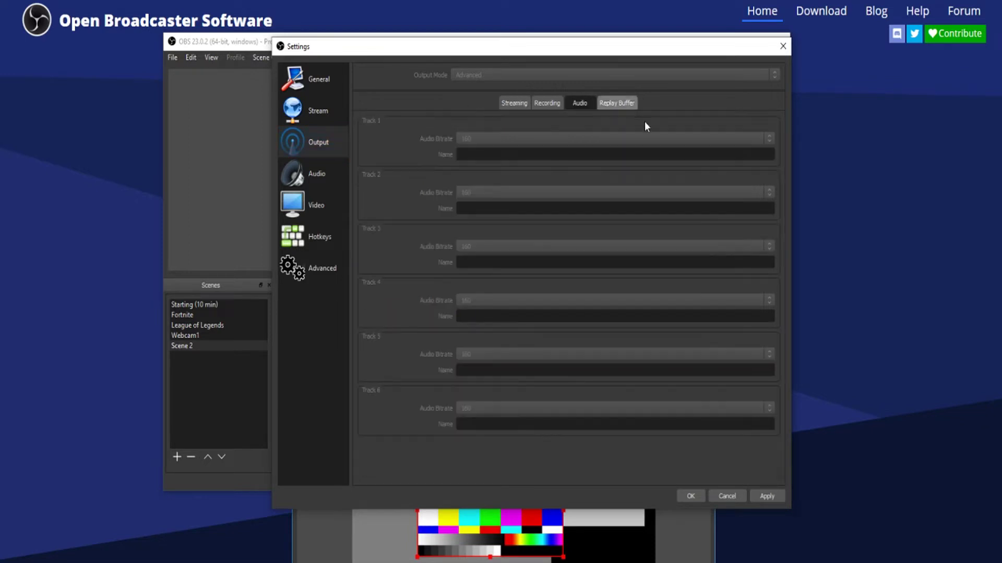
left_click(514, 102)
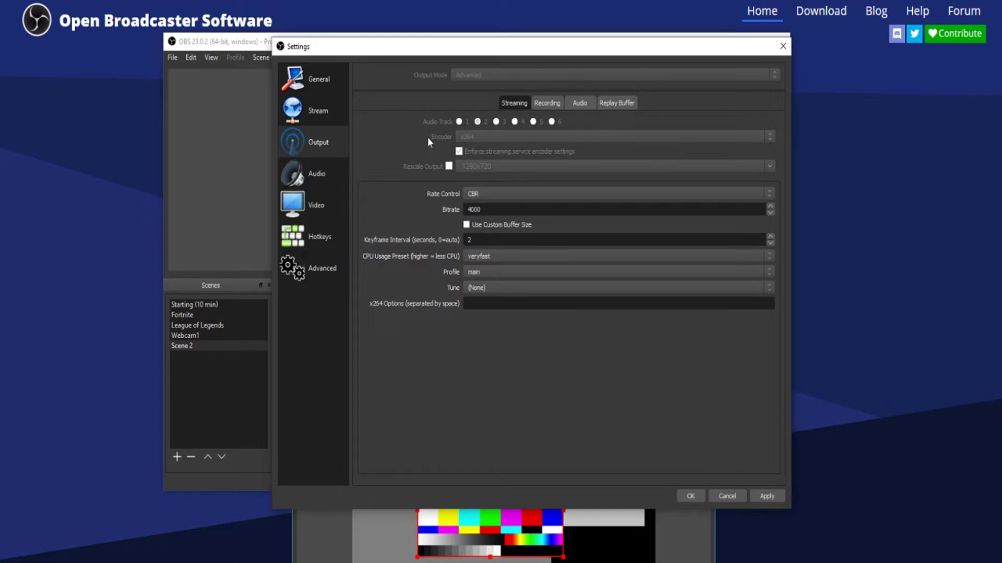
Step: Try VBR as the streaming rate control and switch it back to CBR
left_click(472, 194)
left_click(481, 219)
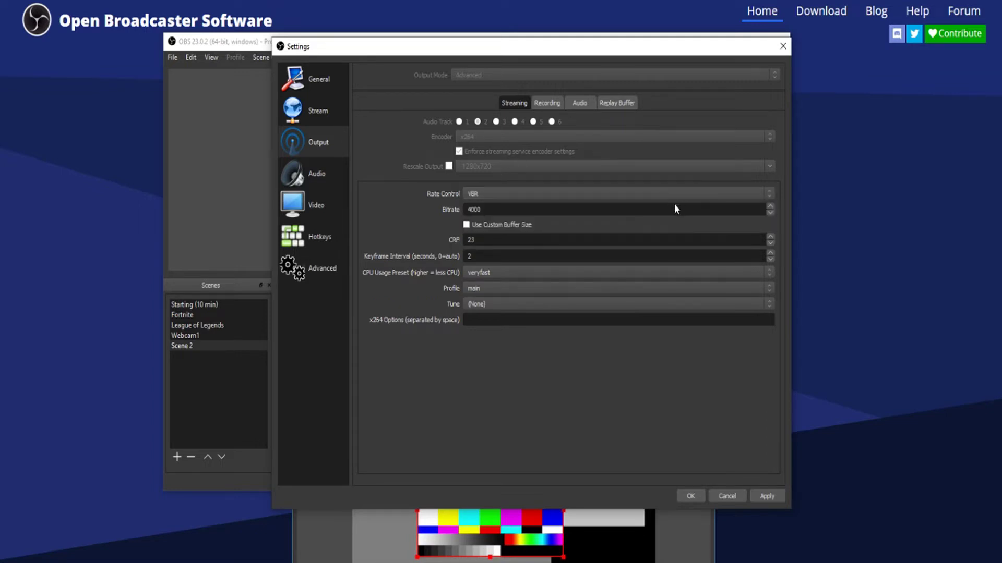
left_click(490, 193)
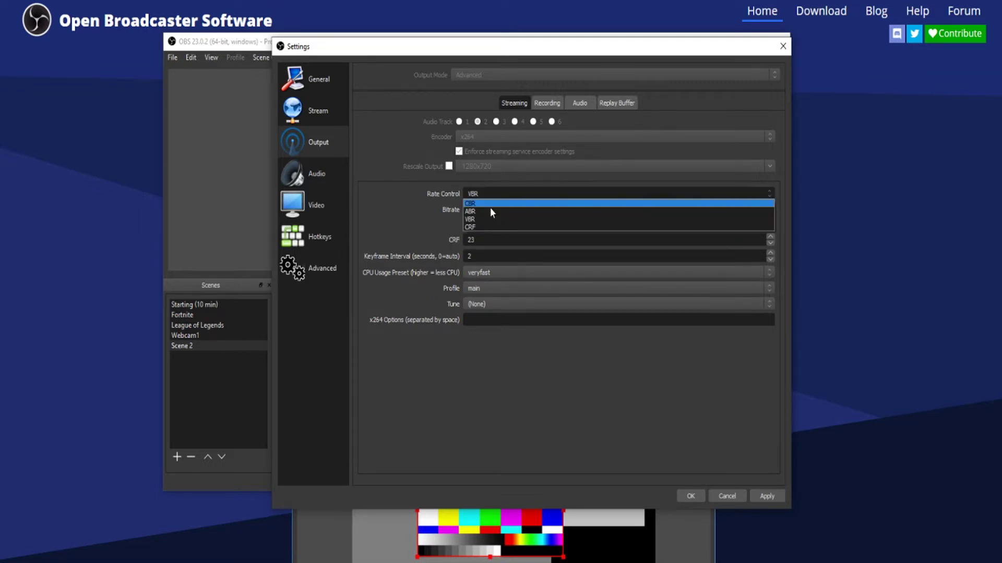
left_click(489, 204)
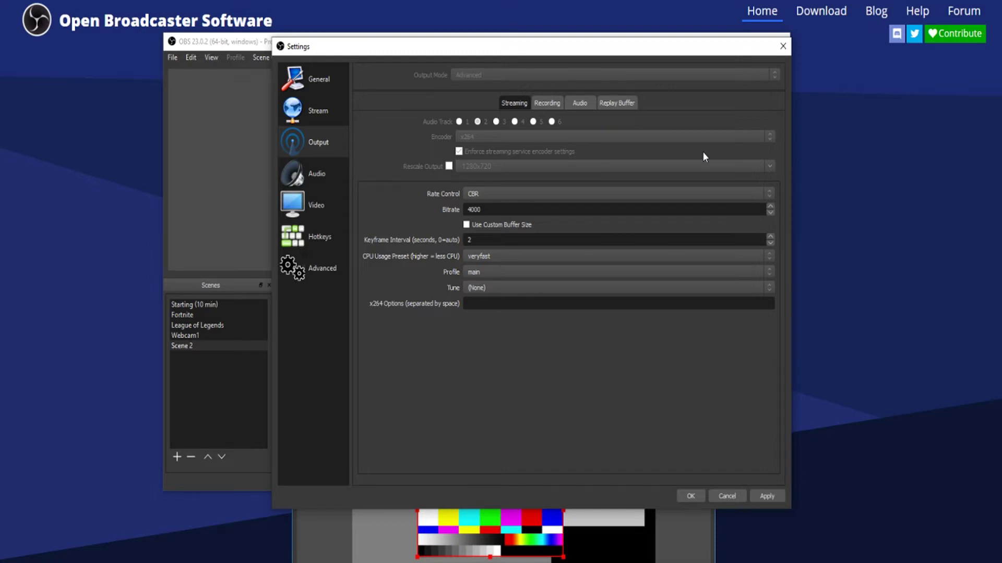
left_click(596, 193)
left_click(480, 219)
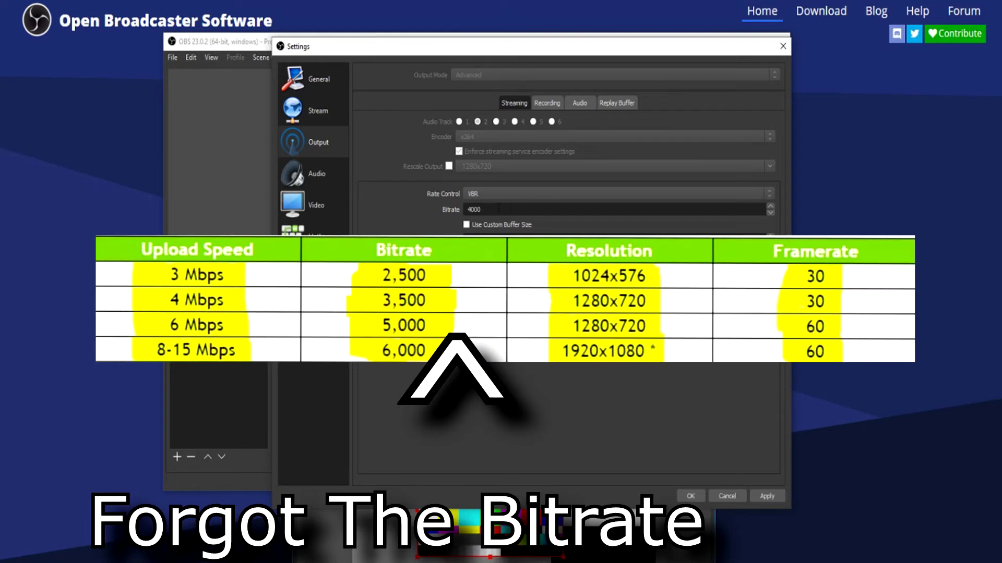
left_click(493, 194)
left_click(490, 200)
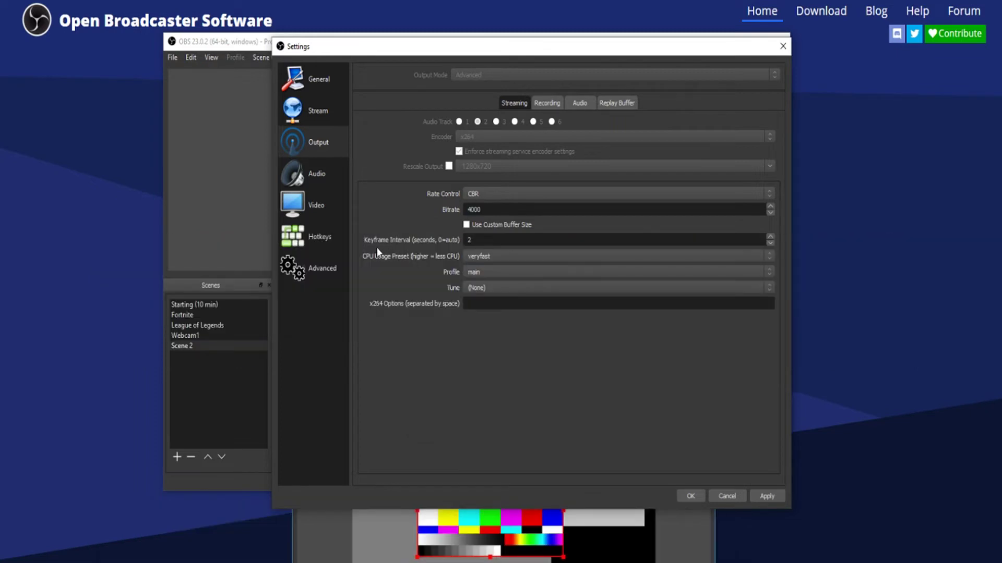
Step: Check the streaming keyframe interval and choose the veryfast CPU usage preset
double_click(488, 239)
double_click(480, 239)
left_click(475, 262)
left_click(516, 284)
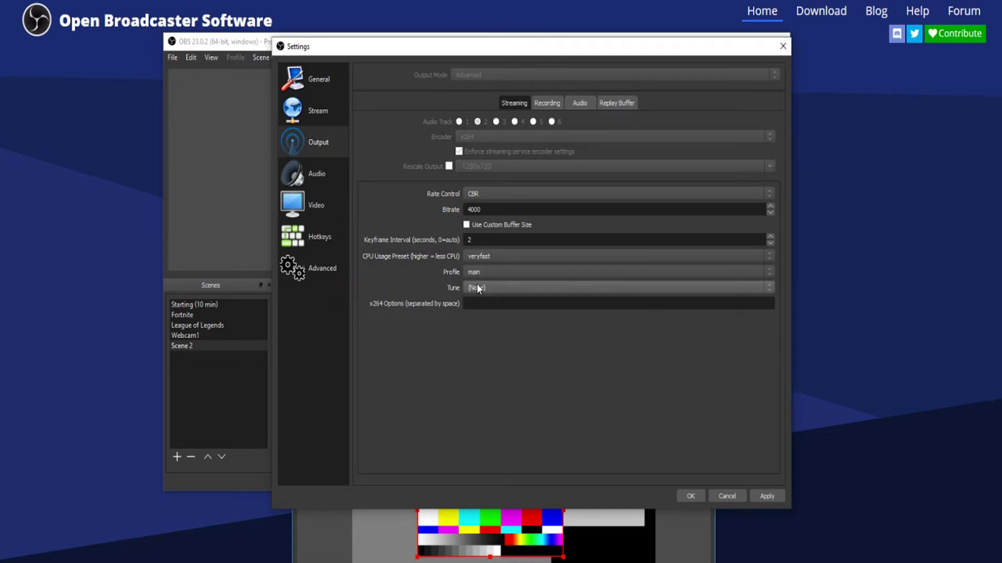
Step: Try the superfast CPU usage preset for the streaming encoder and reselect veryfast
left_click(505, 257)
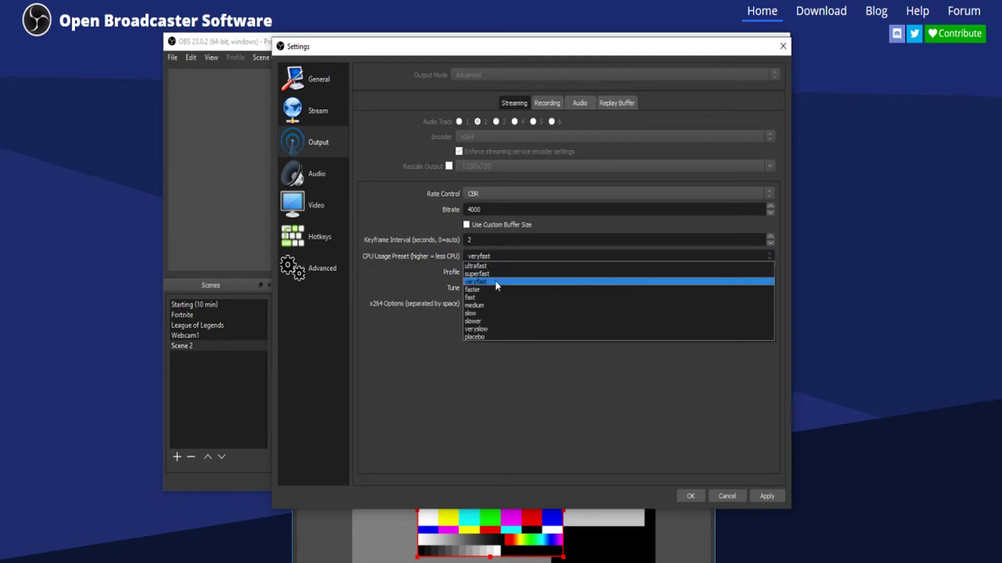
left_click(472, 274)
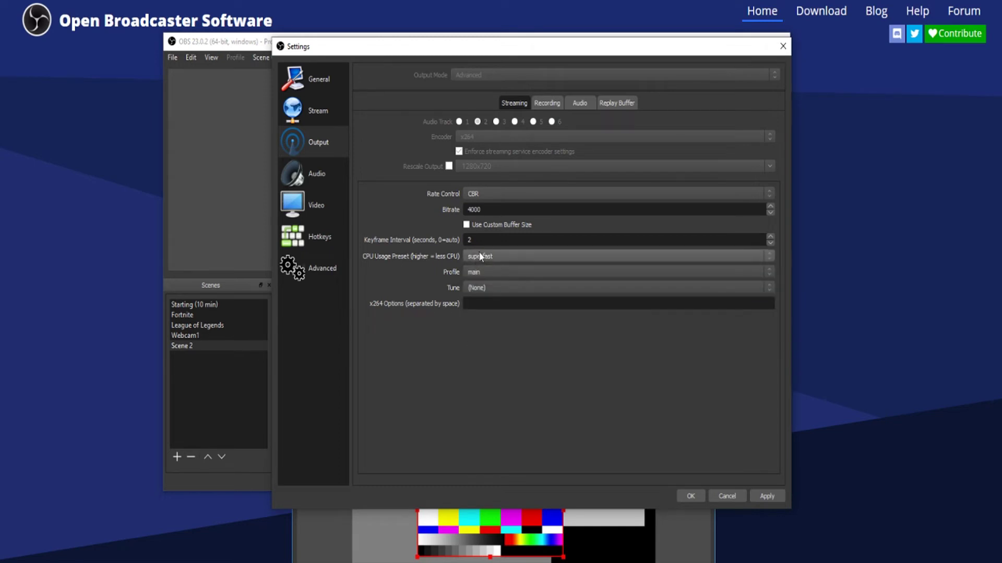
left_click(480, 257)
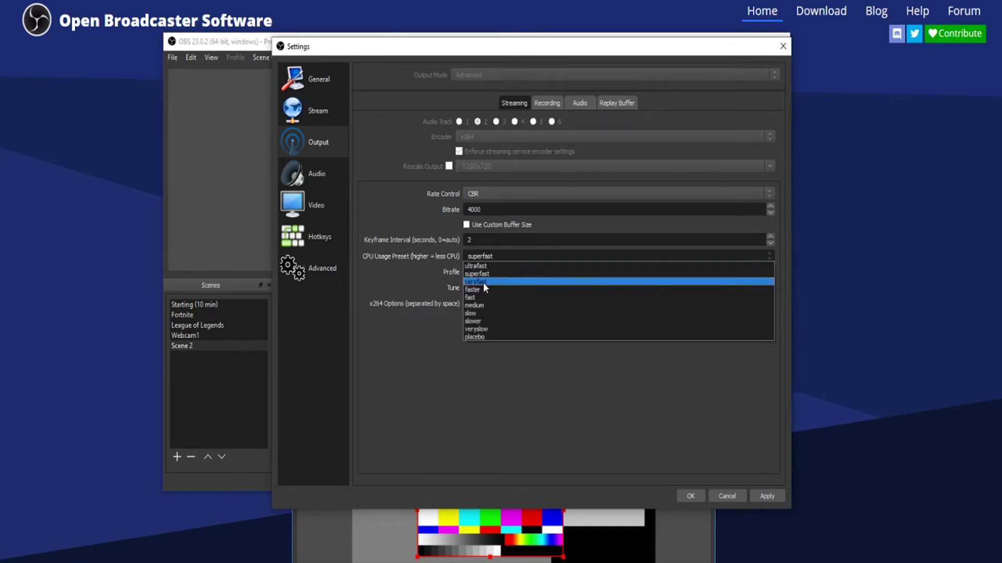
left_click(483, 283)
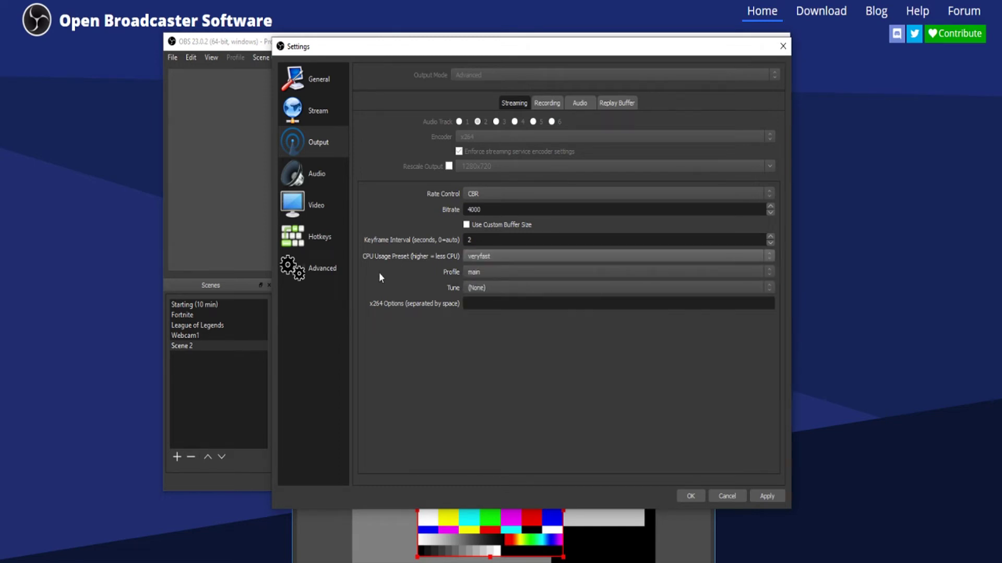
Step: Choose main as the streaming encoder profile
left_click(479, 272)
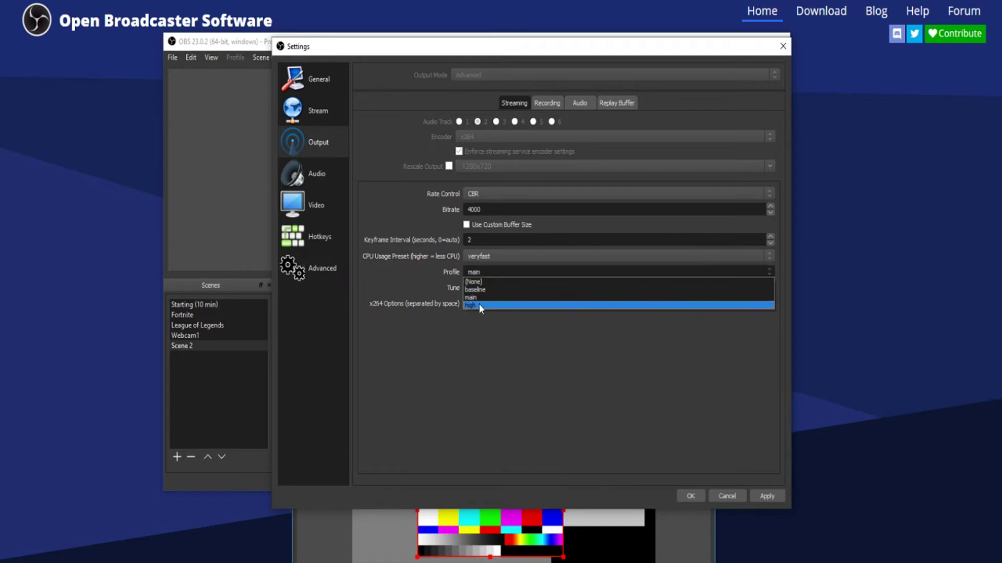
left_click(486, 299)
left_click(494, 273)
left_click(486, 297)
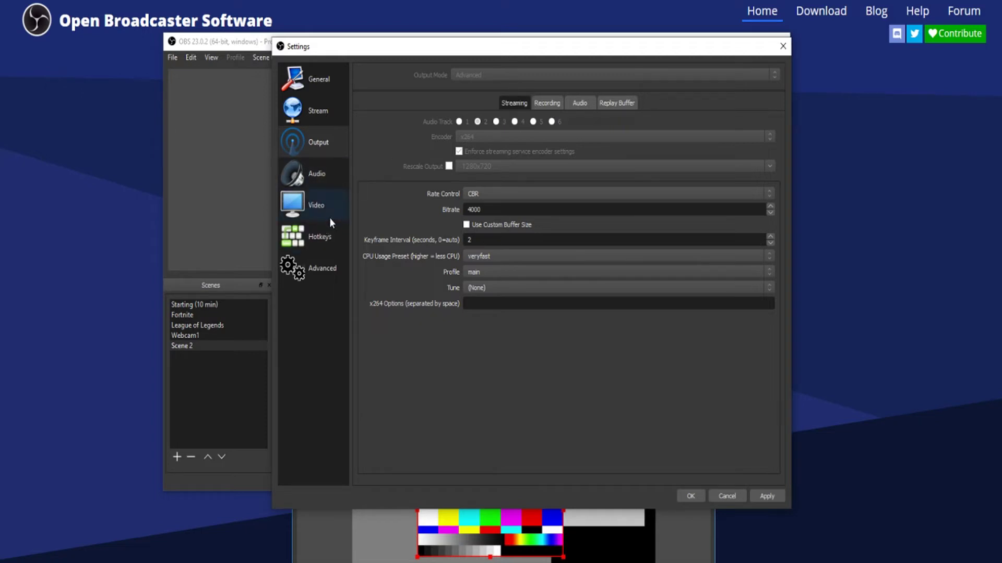
Step: In the audio settings, select Speakers (Realtek High Definition Audio) as the desktop audio device
left_click(329, 179)
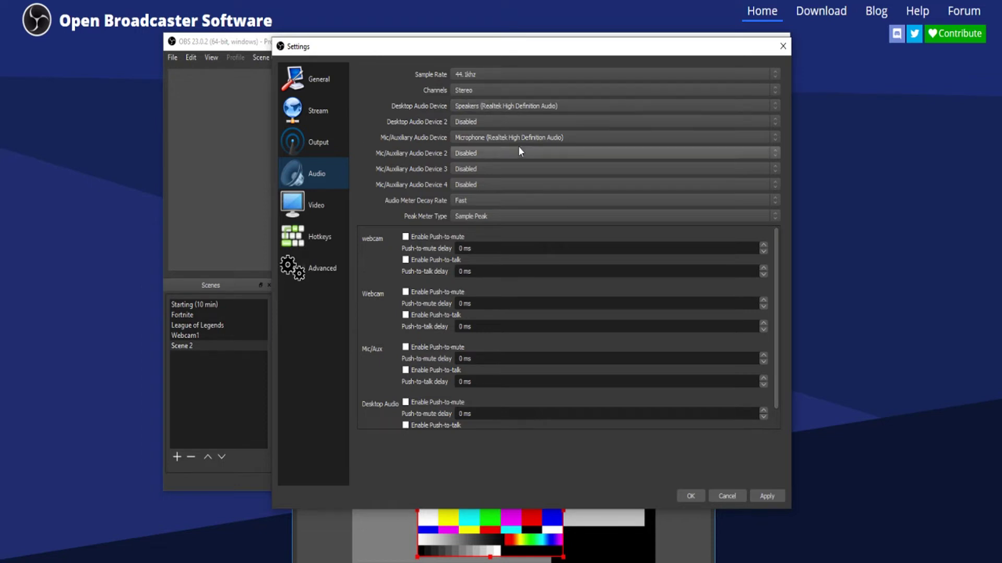
left_click(478, 135)
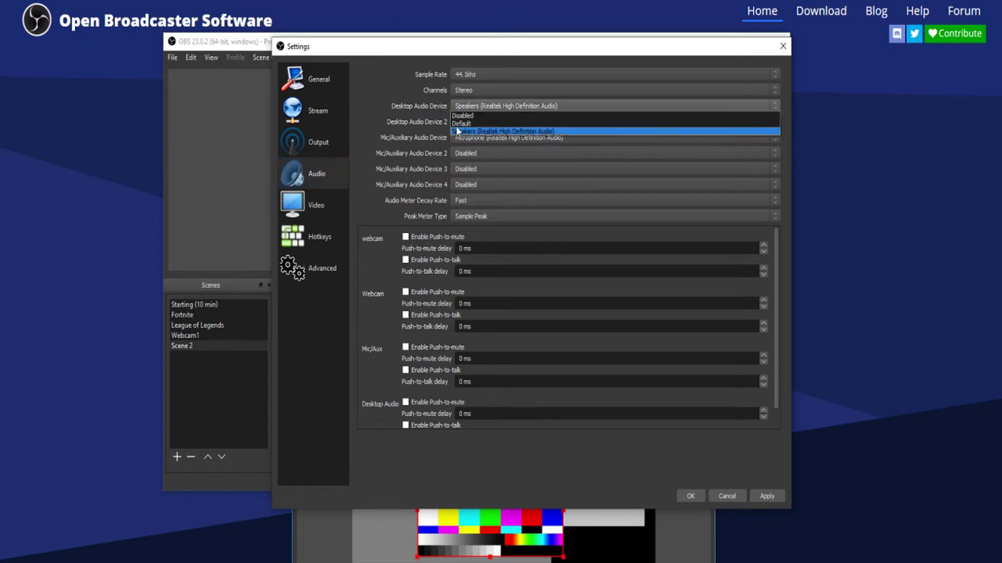
left_click(487, 131)
Step: Try disabling the first Mic/Auxiliary audio device and reselect Microphone (Realtek High Definition Audio) for it
left_click(481, 138)
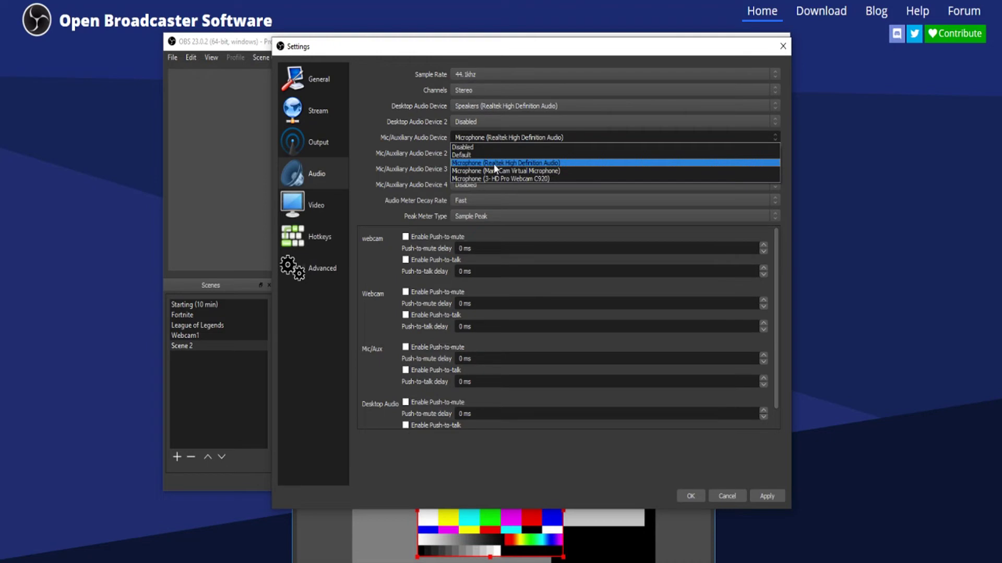
left_click(471, 148)
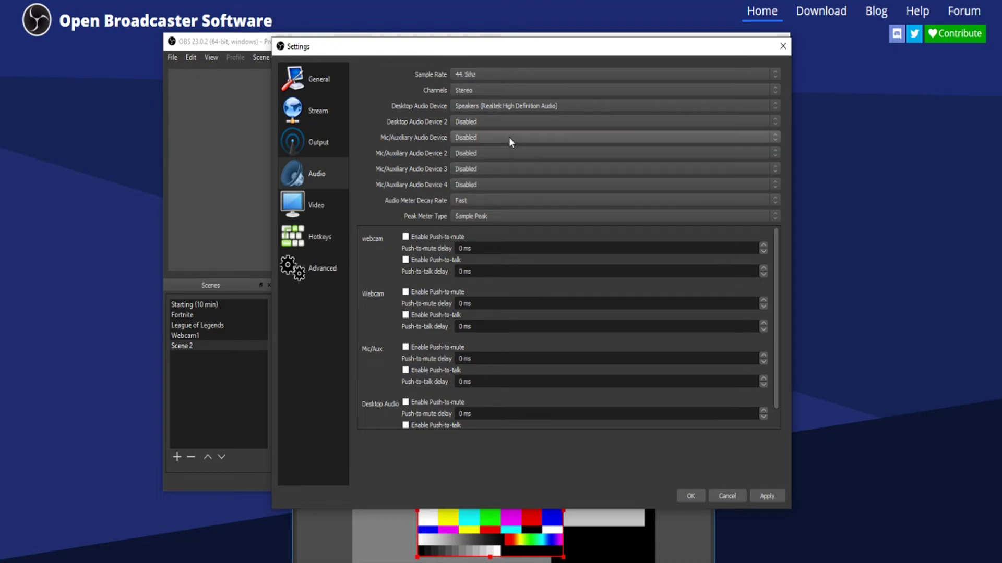
left_click(508, 137)
left_click(494, 164)
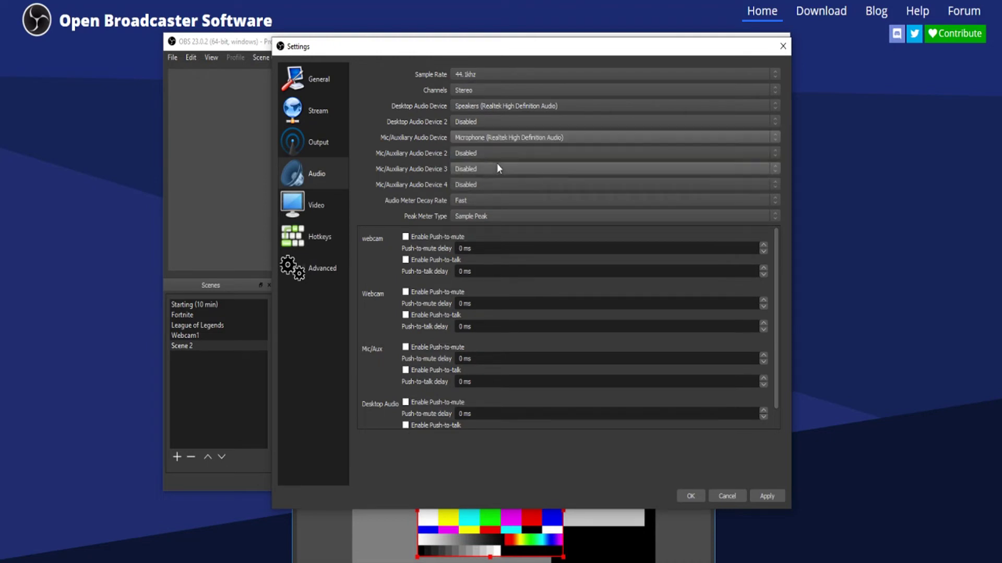
Step: Examine the video settings for base and output resolution, downscale filter and frame rate
left_click_drag(340, 47, 286, 1)
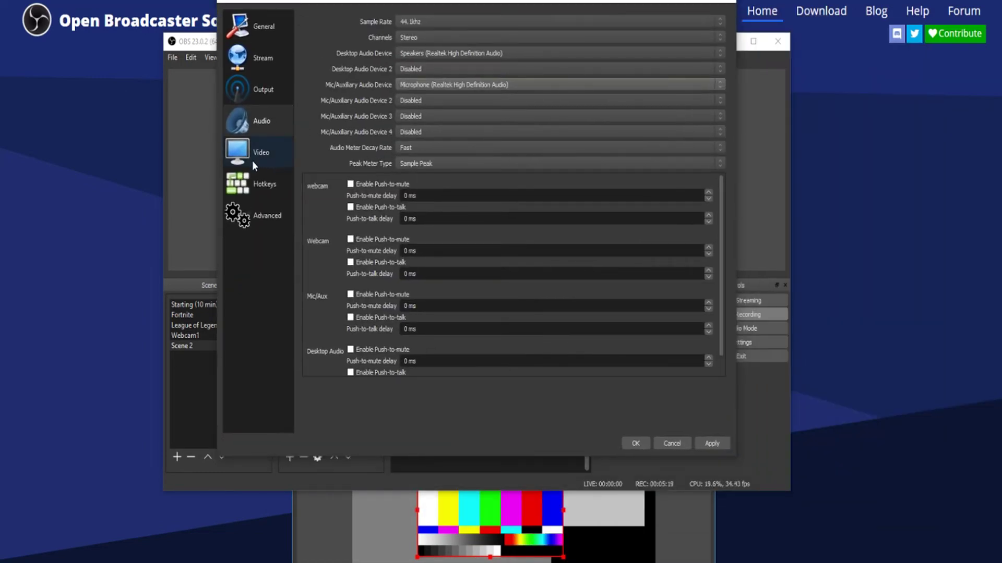
left_click(262, 152)
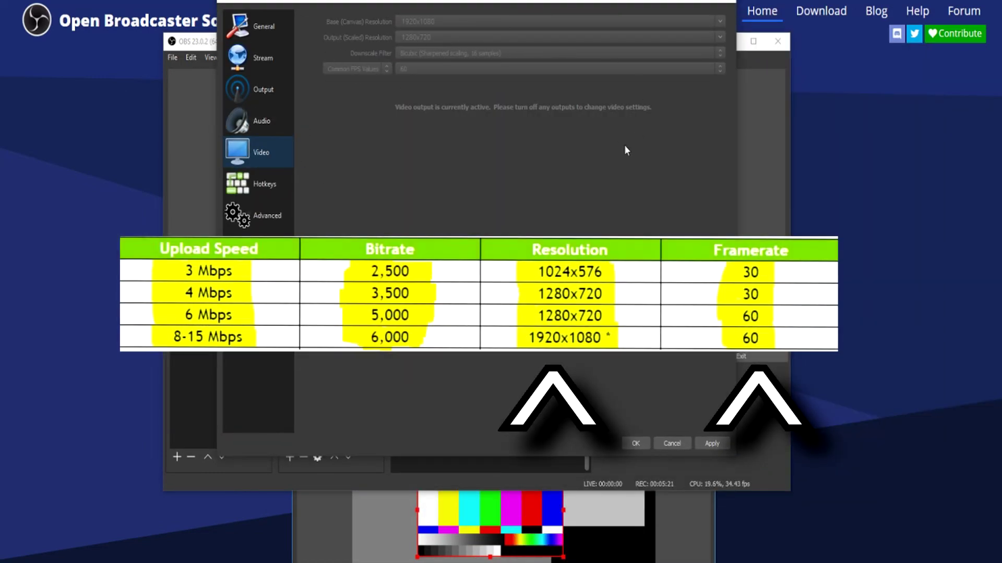
left_click_drag(426, 4, 454, 51)
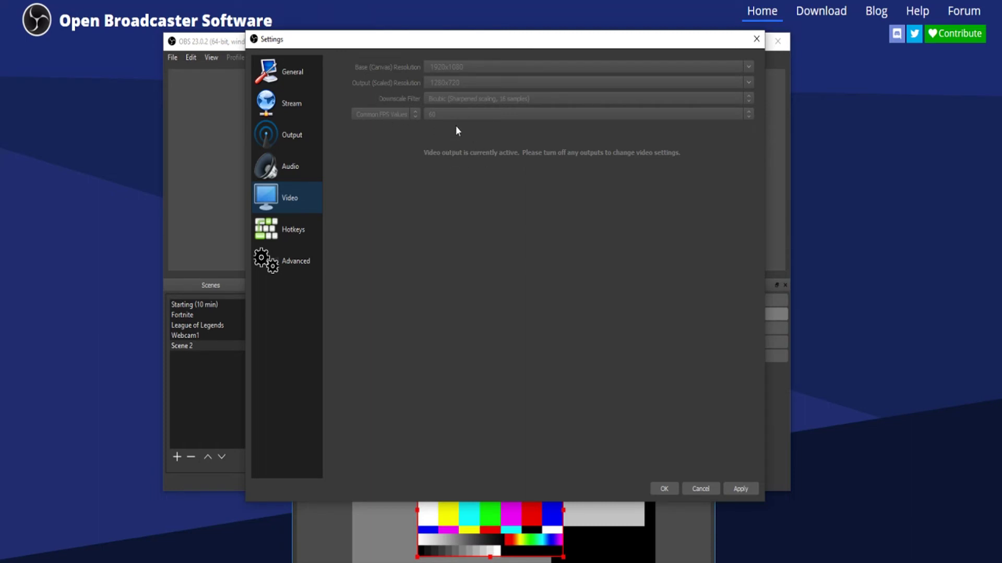
mouse_move(727, 47)
left_mouse_down()
mouse_move(716, 45)
mouse_move(731, 84)
mouse_move(728, 46)
mouse_move(715, 44)
left_mouse_up()
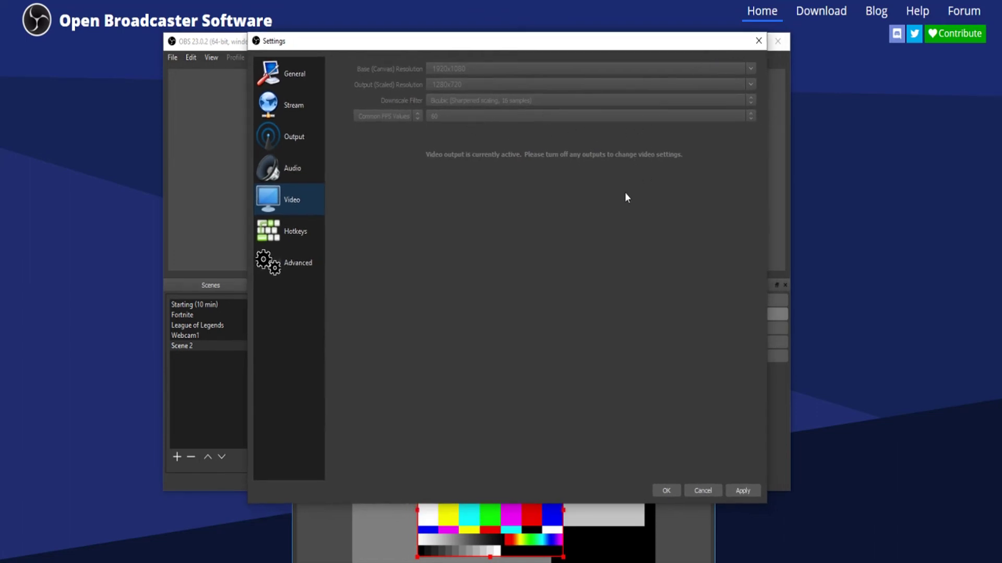
Step: Try F12 as the hotkey for Stop Streaming (discard delay) and clear it again
left_click(296, 239)
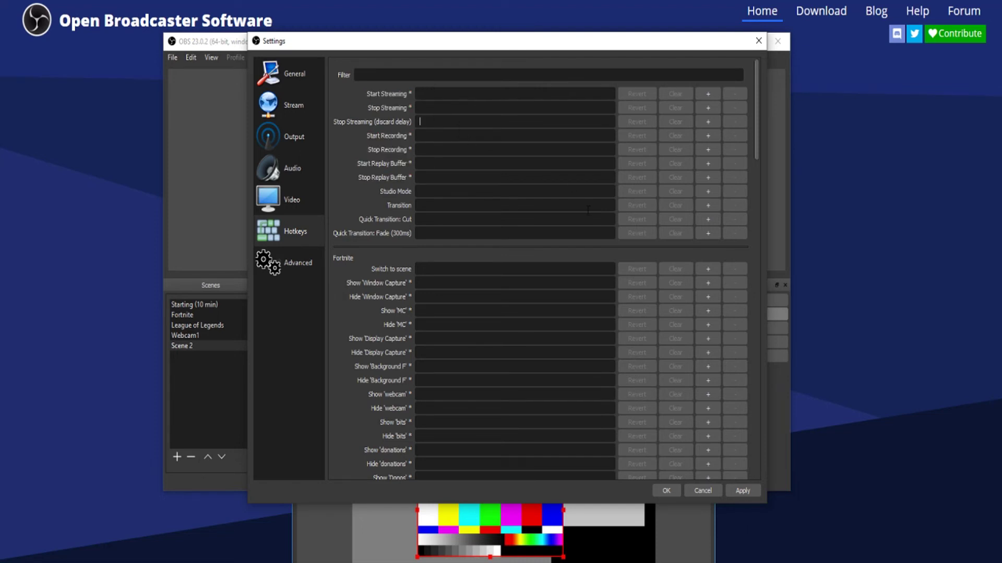
key("F12")
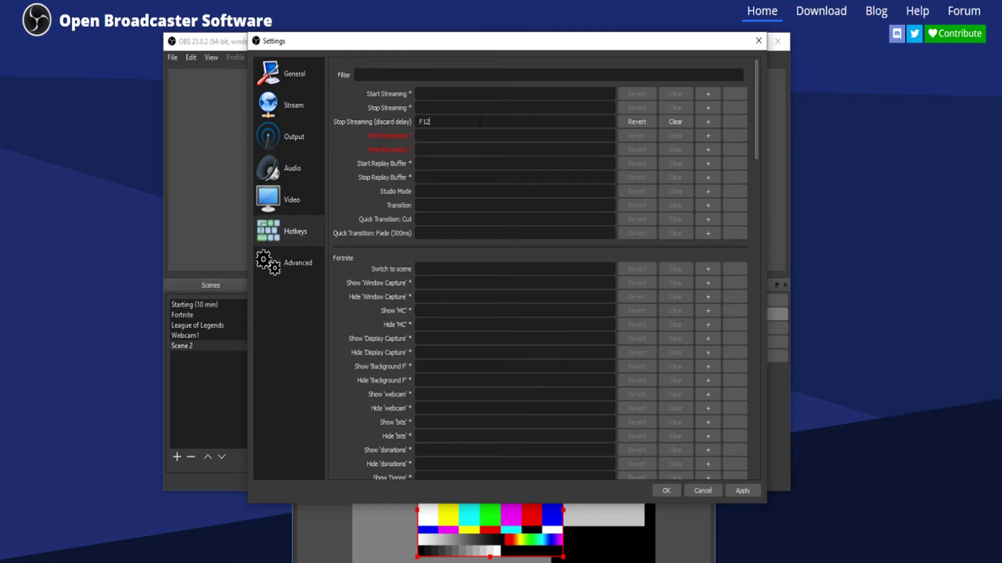
left_click(675, 121)
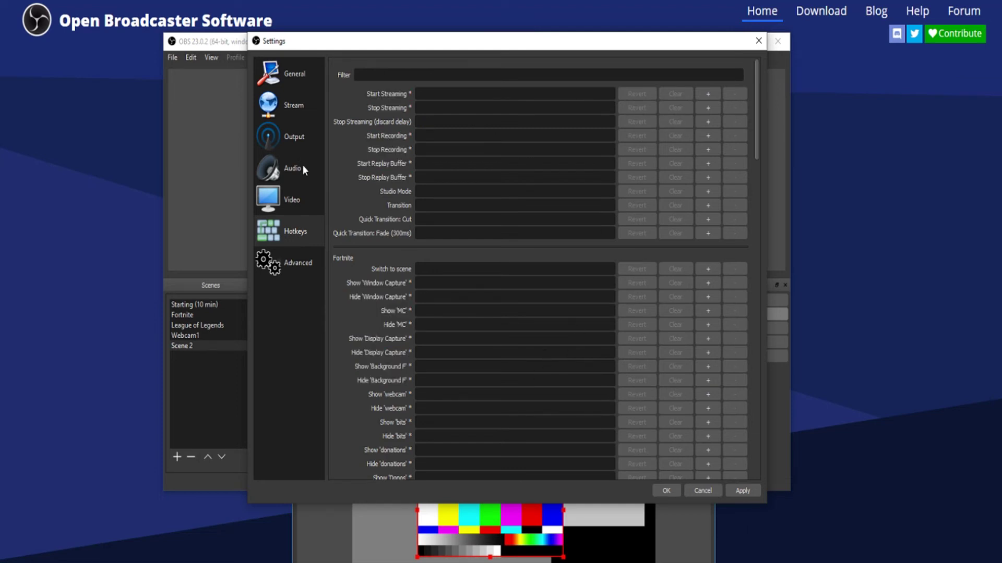
Step: Look through the hotkey list for the general actions and for each scene's sources
scroll(447, 282, "down", 7)
scroll(447, 281, "up", 7)
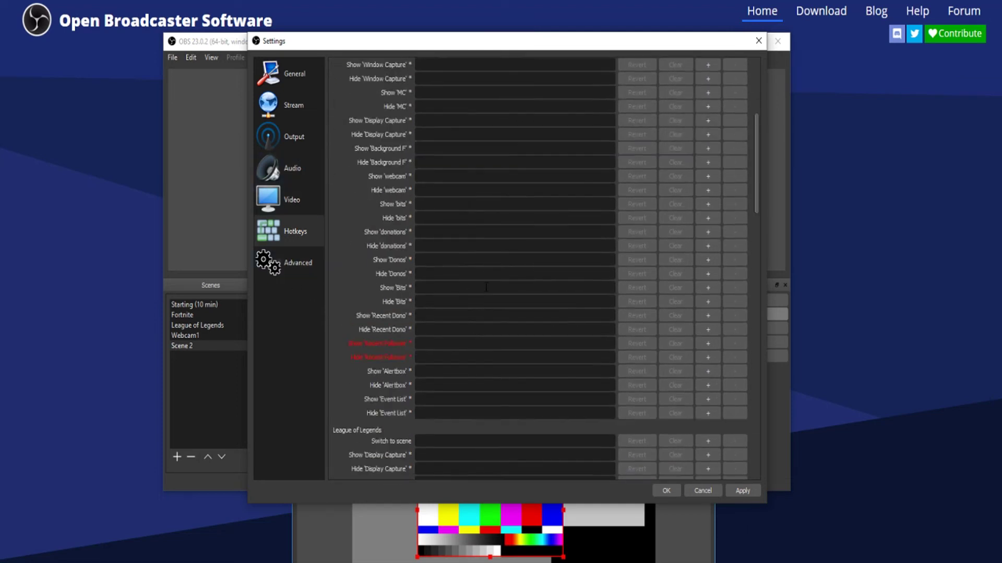
scroll(357, 211, "down", 15)
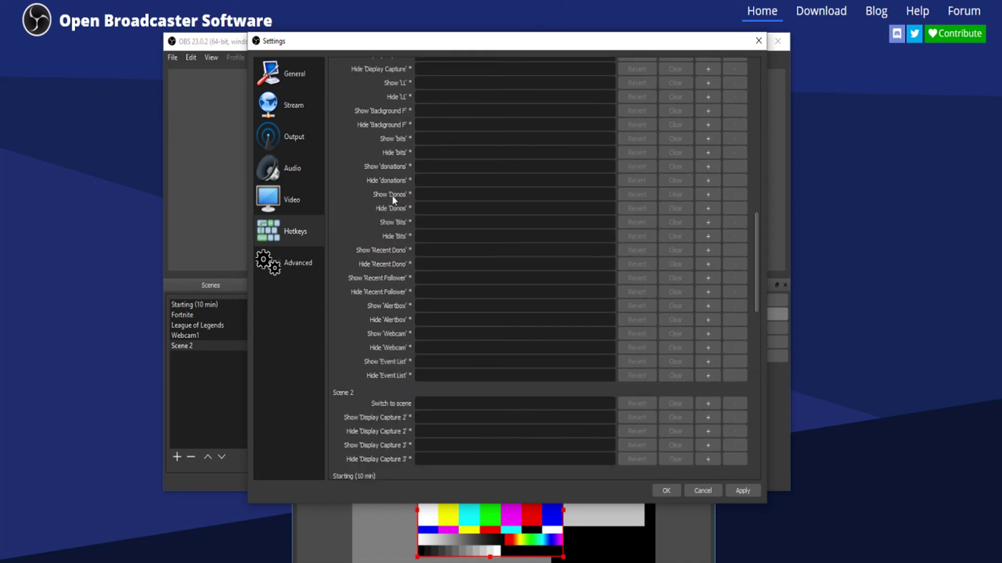
scroll(333, 240, "down", 2)
scroll(345, 219, "up", 15)
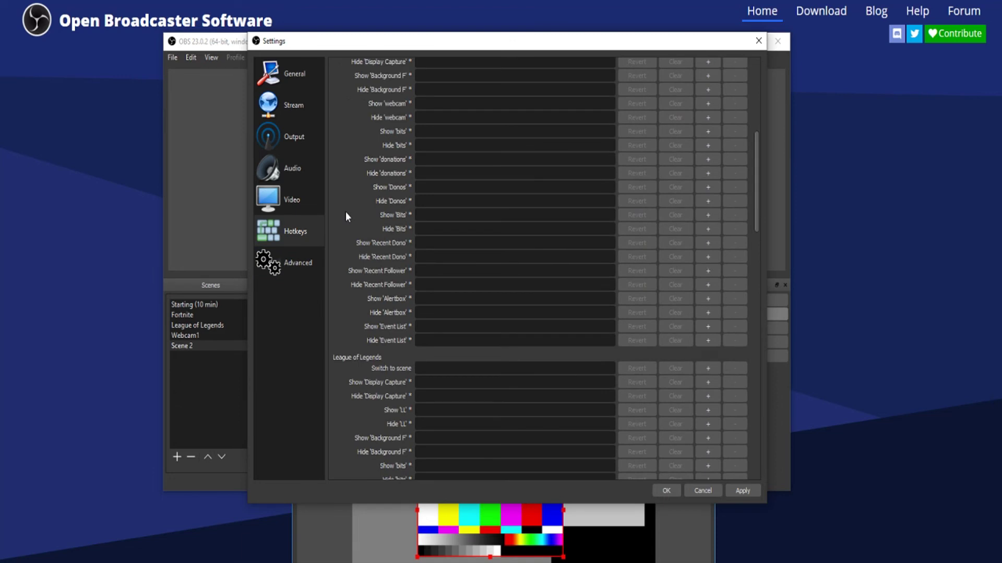
Step: In the advanced settings, set the process priority to High
left_click(283, 261)
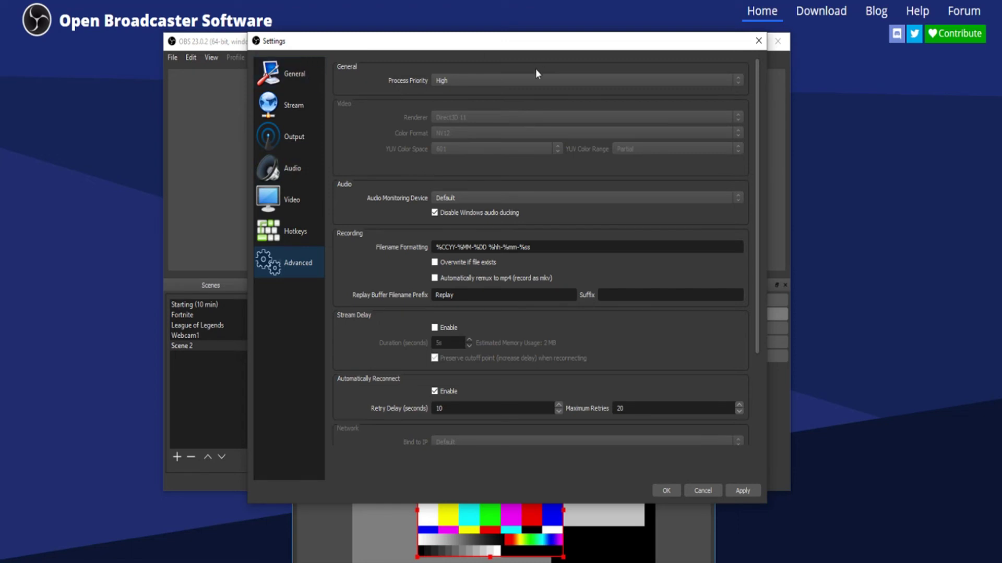
scroll(379, 199, "down", 3)
scroll(373, 214, "up", 5)
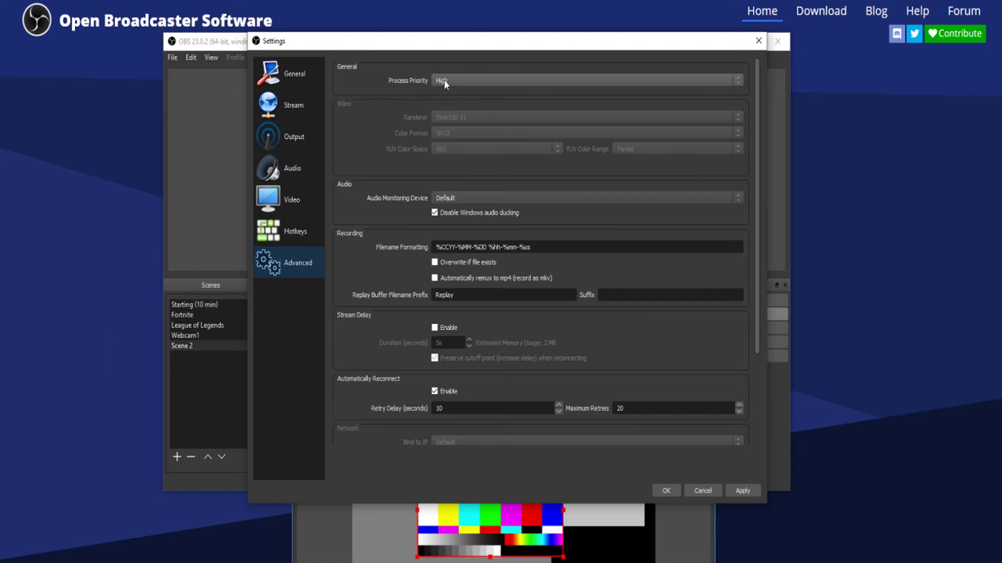
left_click_drag(437, 45, 433, 50)
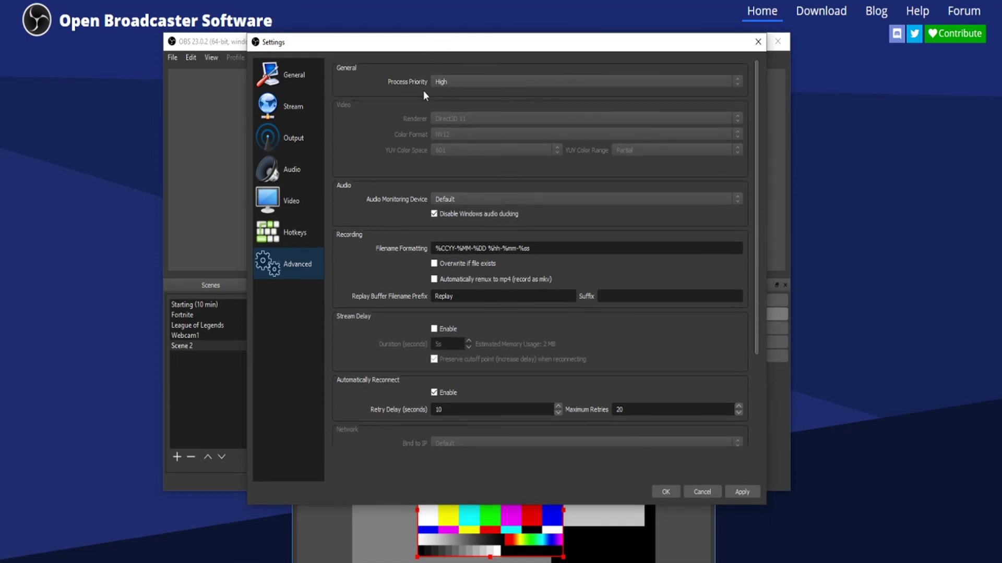
left_click(456, 86)
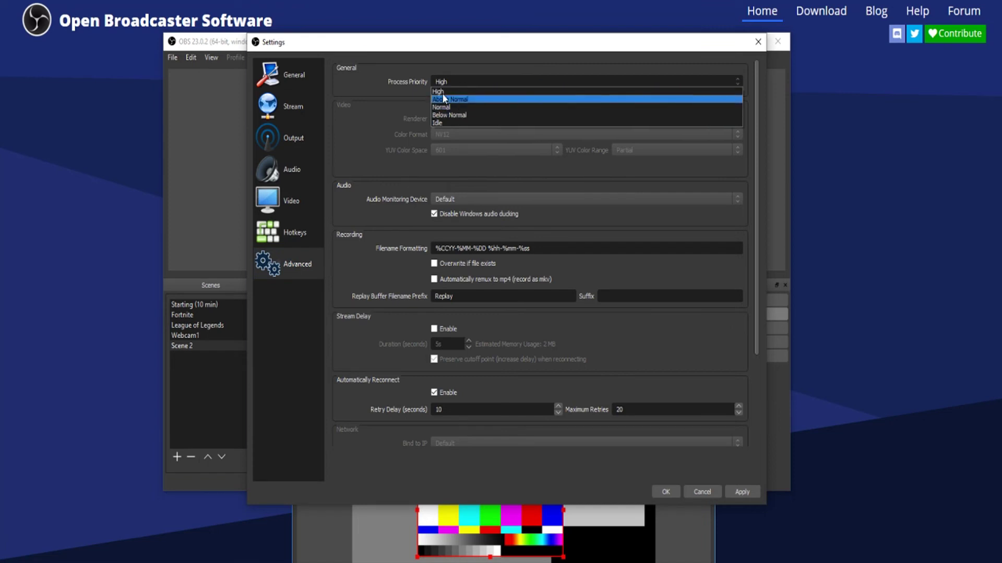
left_click(444, 92)
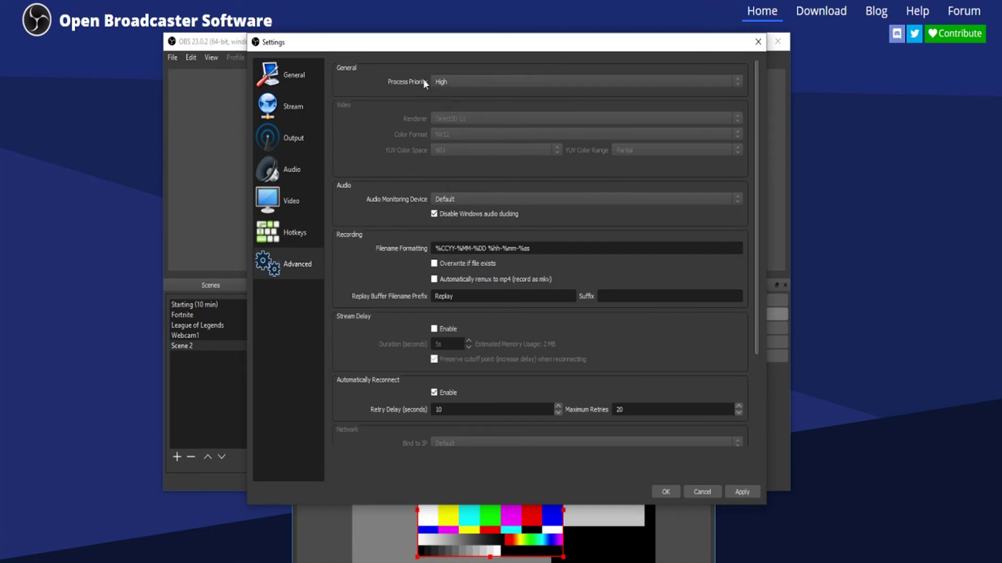
left_click_drag(430, 50, 432, 48)
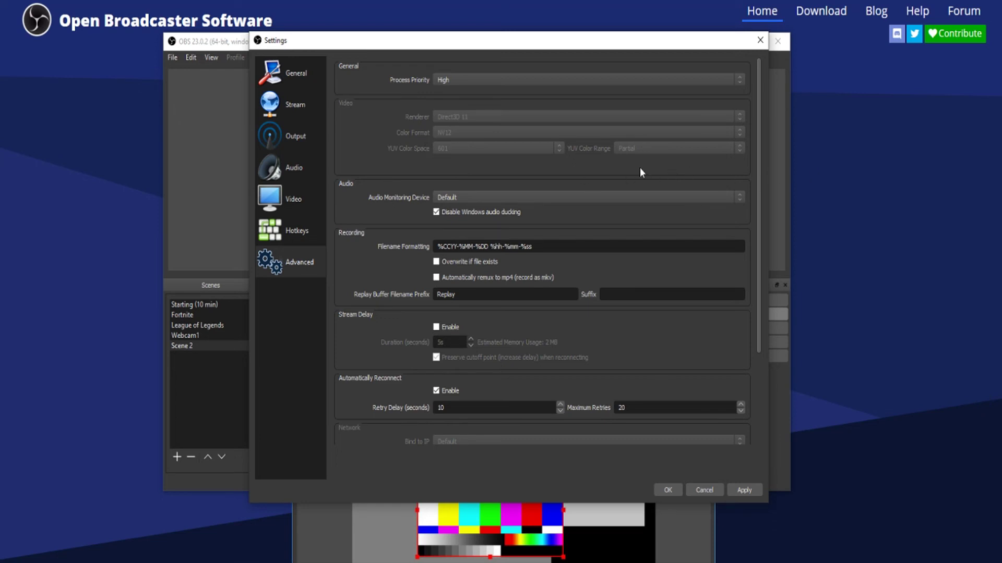
Step: Try enabling the stream delay, switch it back off, and save and close the settings
scroll(381, 192, "down", 3)
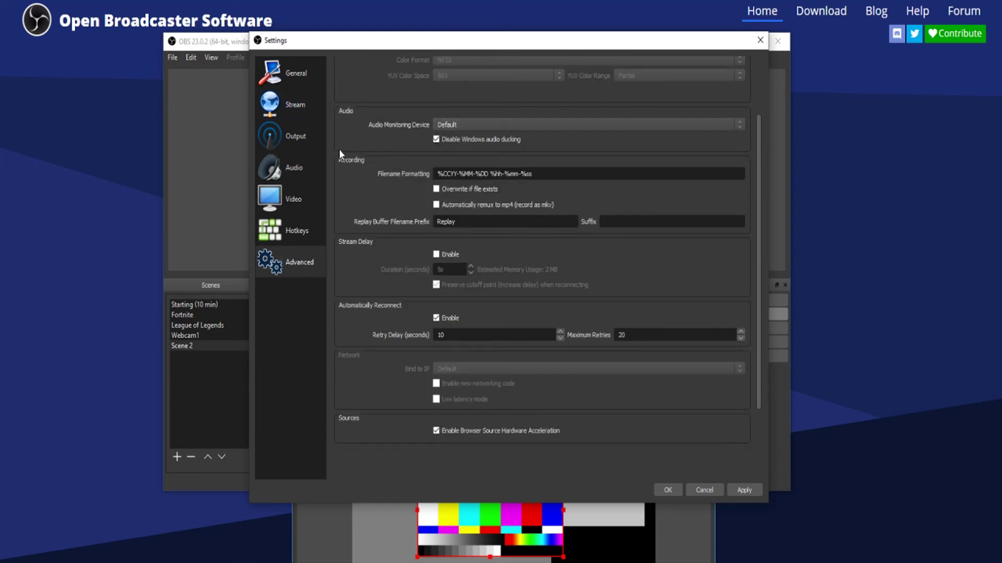
scroll(360, 141, "down", 2)
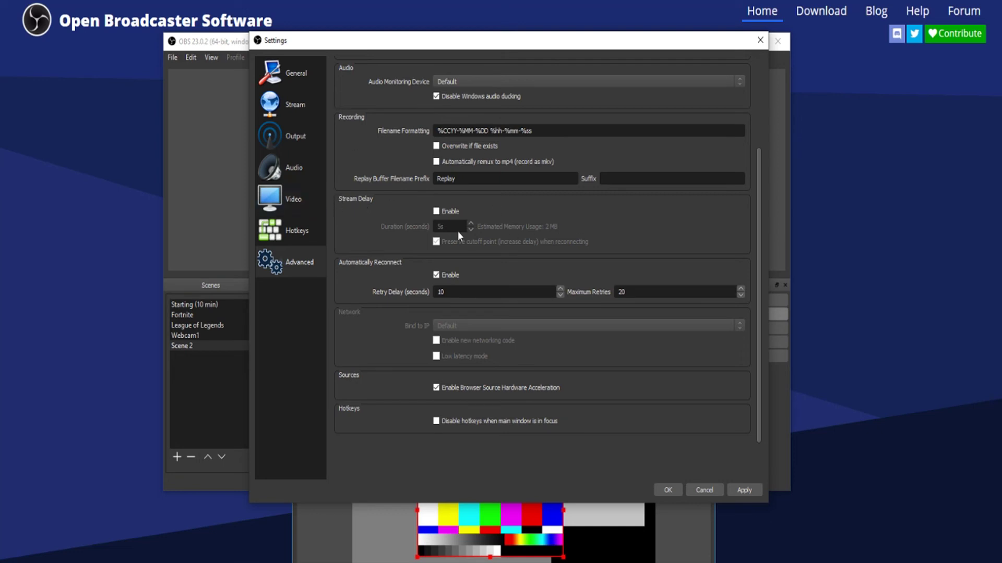
left_click(436, 212)
left_click(436, 213)
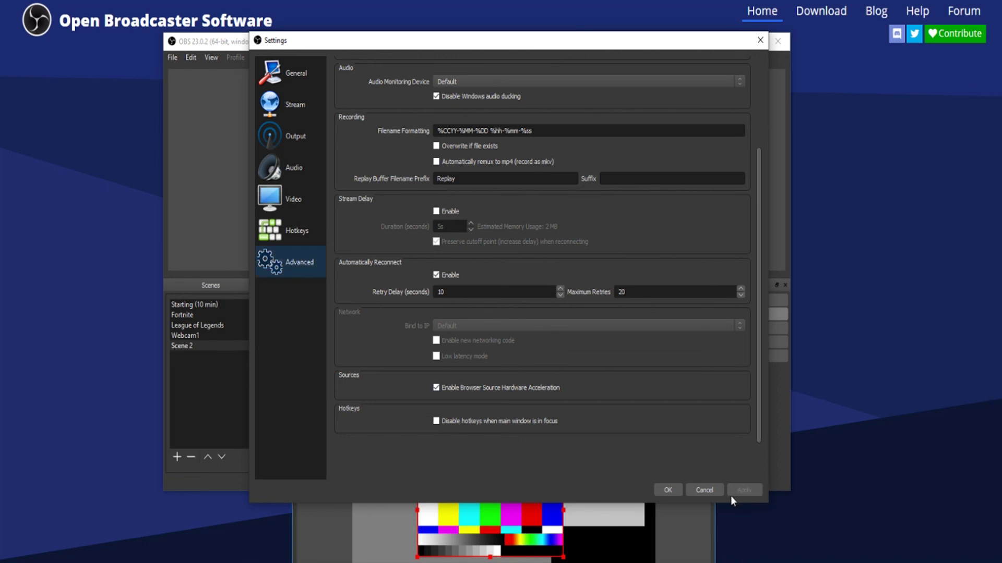
left_click(666, 490)
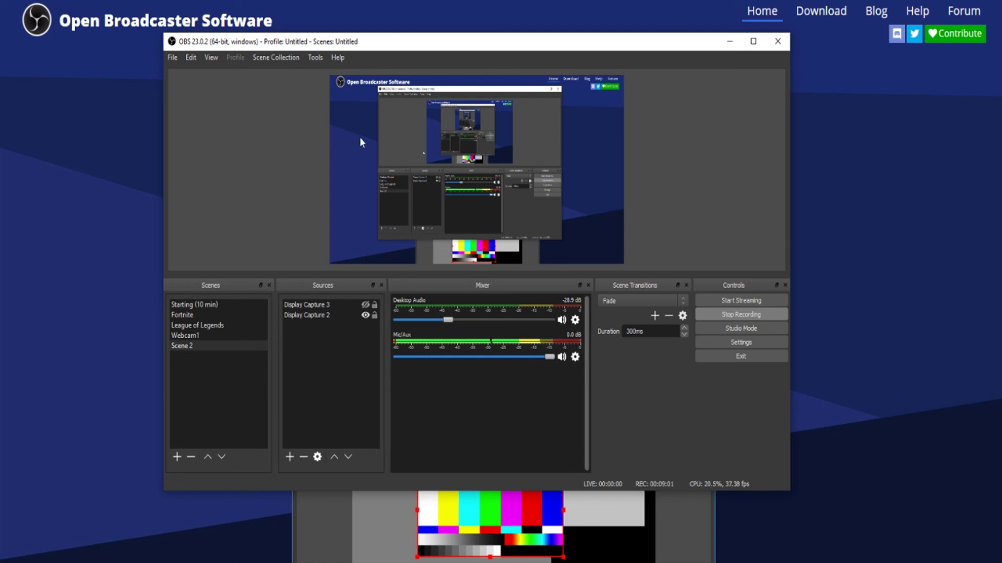
left_click_drag(401, 40, 426, 74)
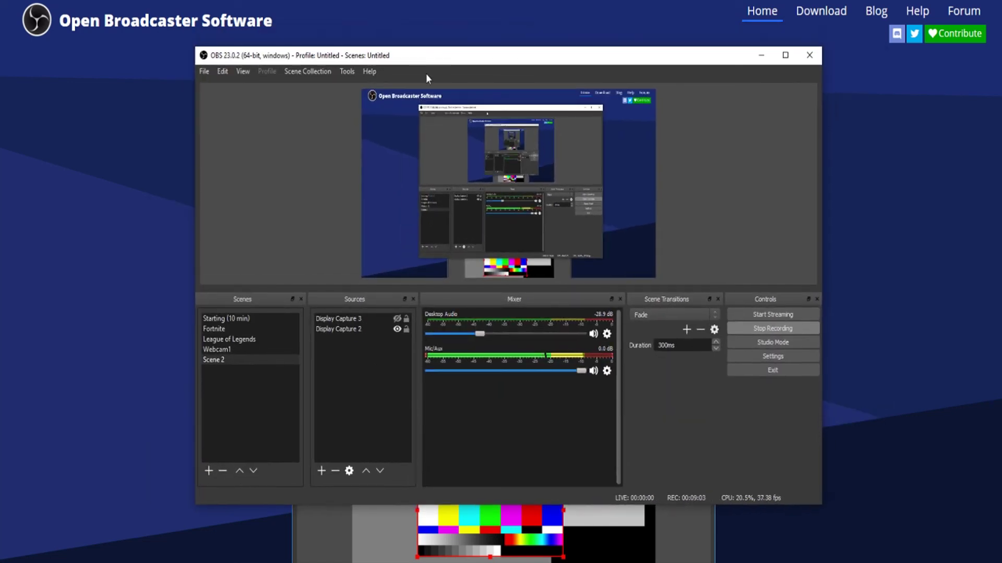